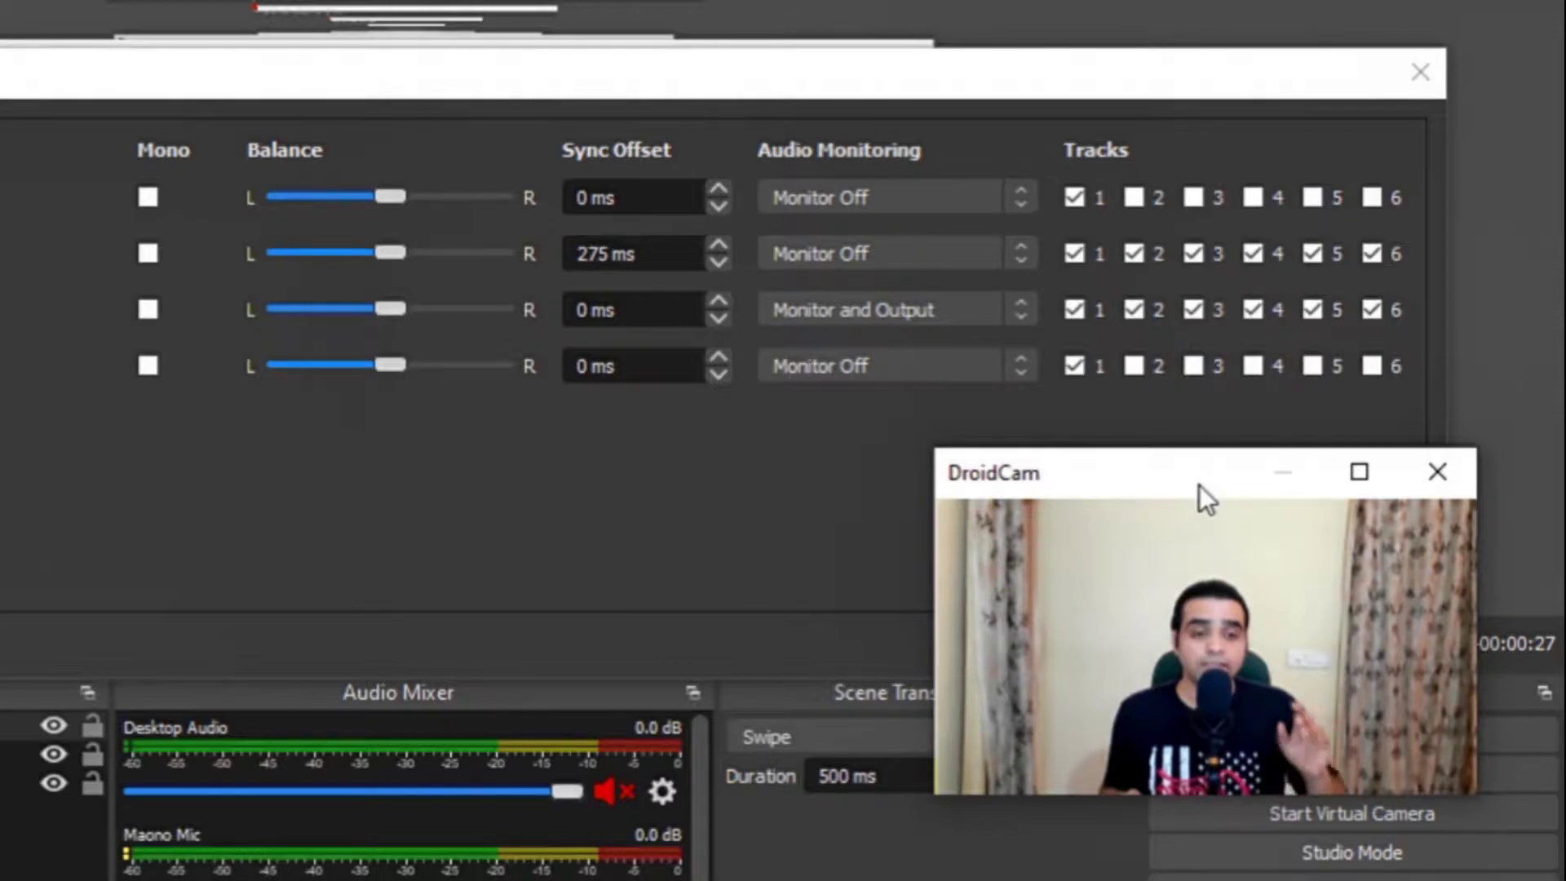
- Close the Advanced Audio Properties dialog and move the DroidCam window up, clear of the main window's controls
drag(1129, 472, 1129, 432)
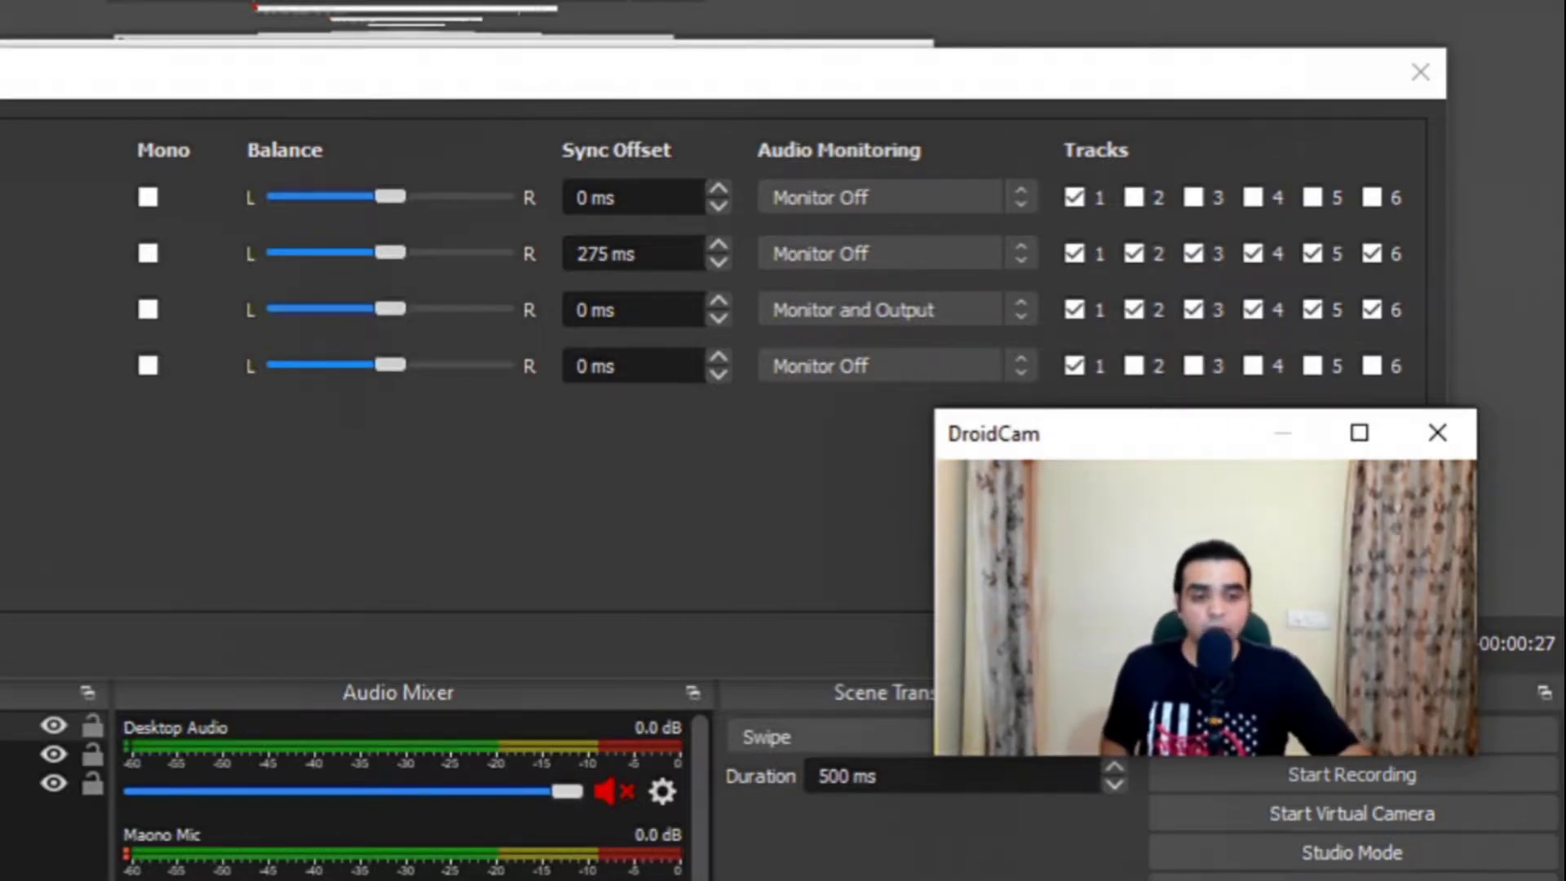
click(1416, 92)
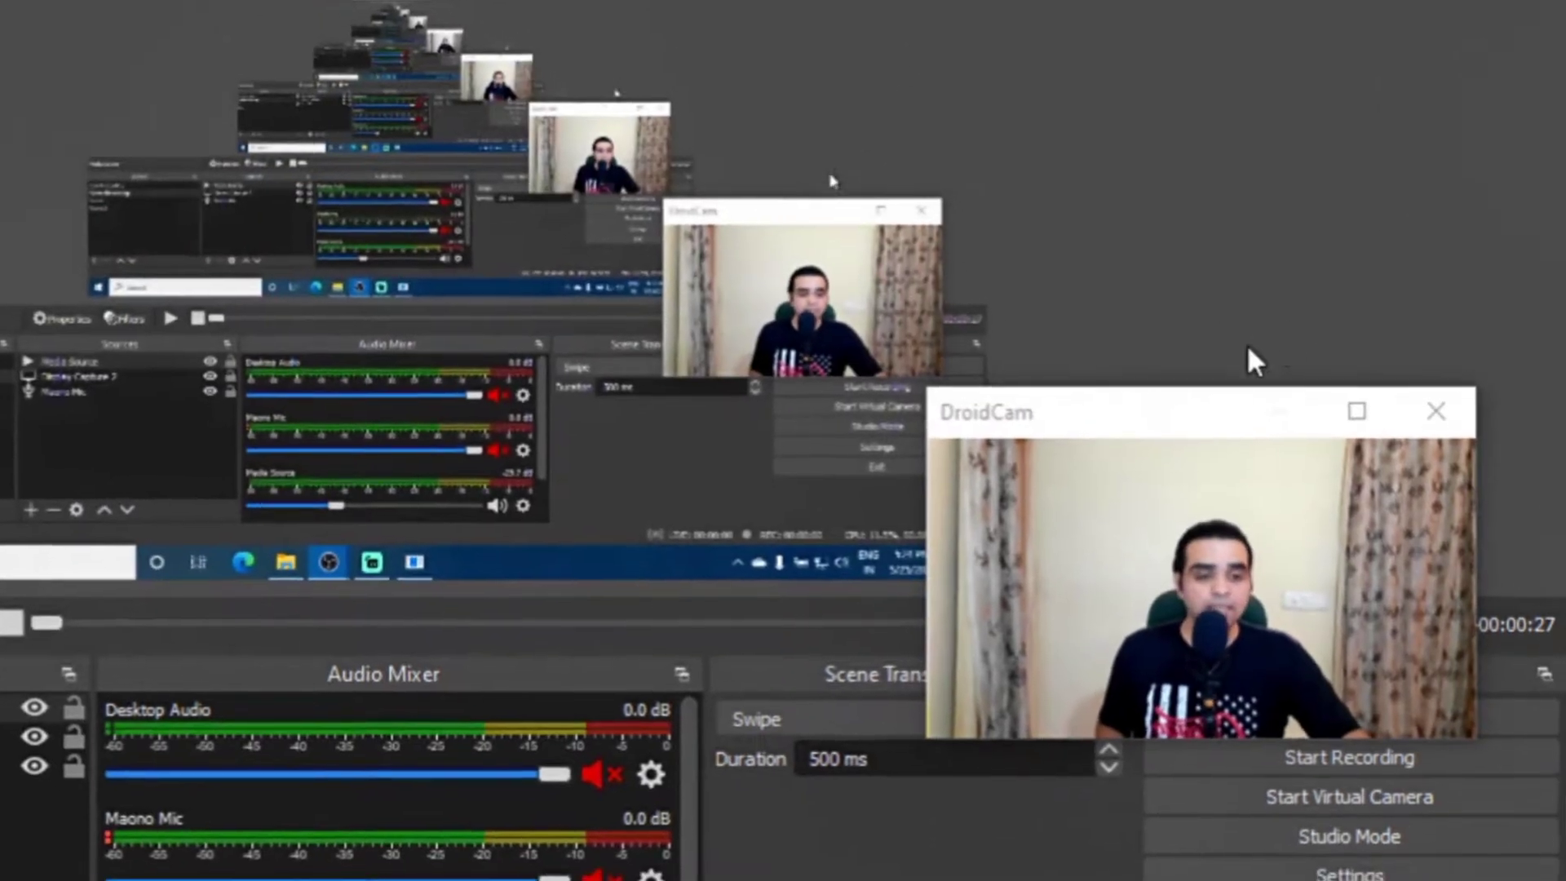
drag(1248, 433, 1281, 212)
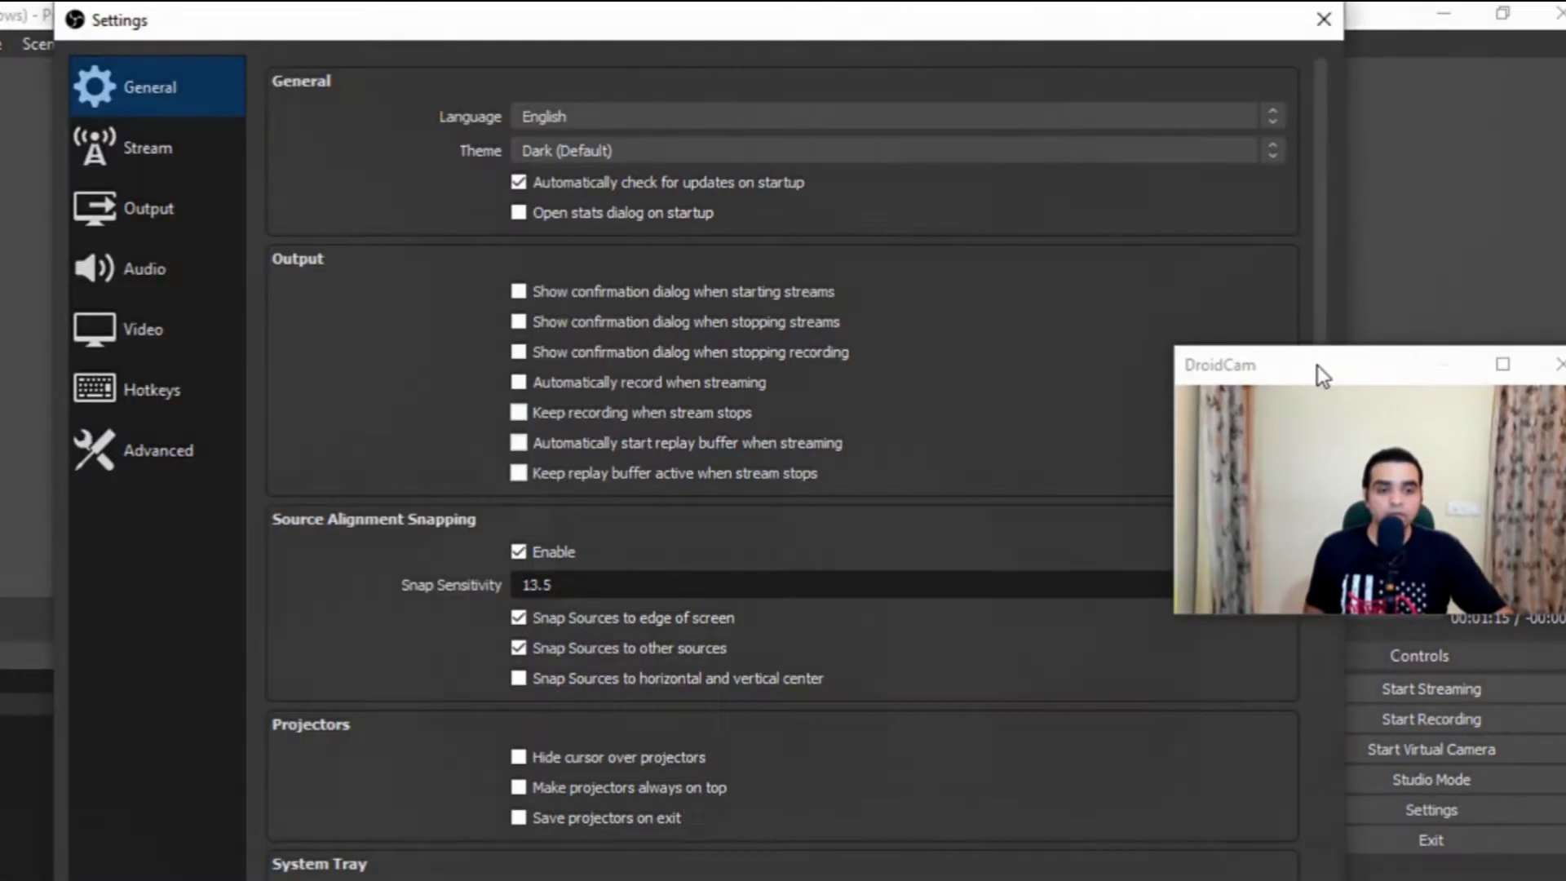
- Show the Output settings with the DroidCam window off the options, and choose audio track 1 for streaming
drag(1319, 366, 514, 143)
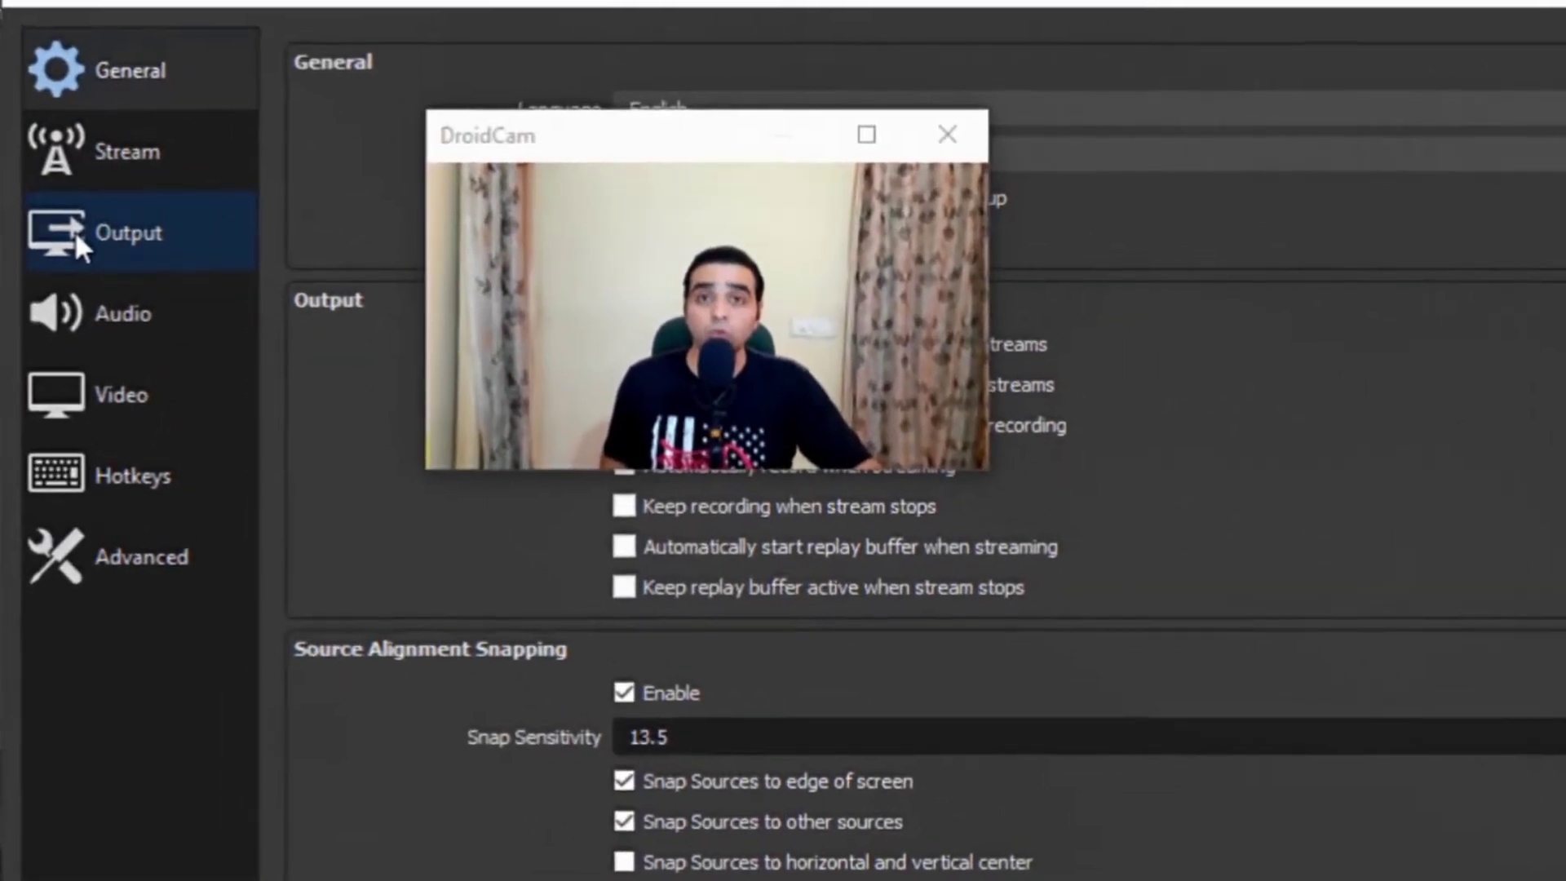
click(97, 218)
drag(593, 135, 817, 132)
drag(933, 128, 1059, 70)
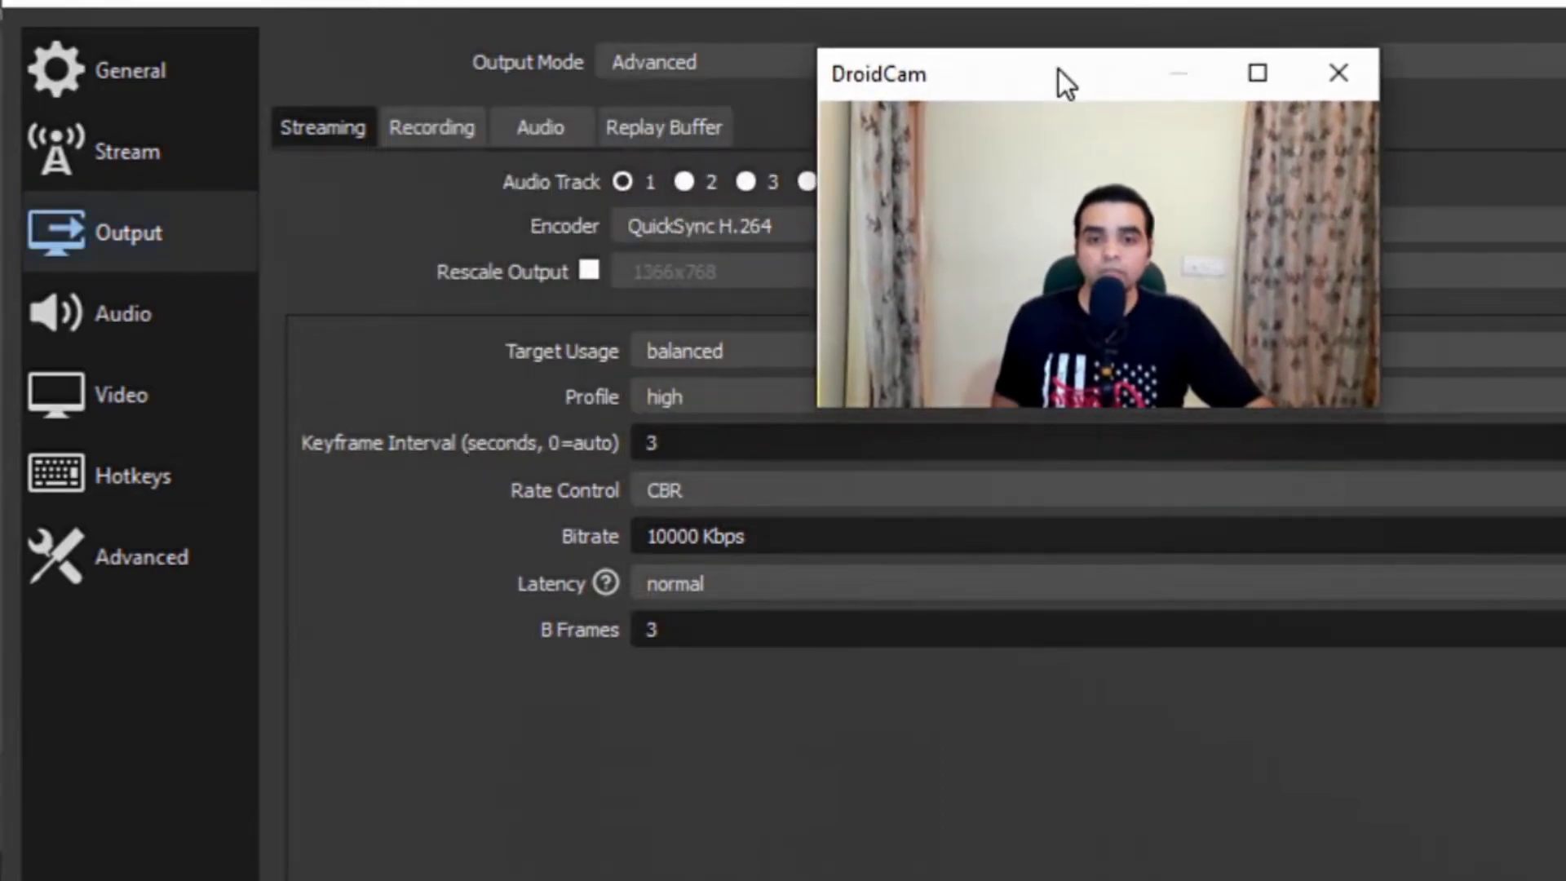
drag(1058, 70, 1240, 52)
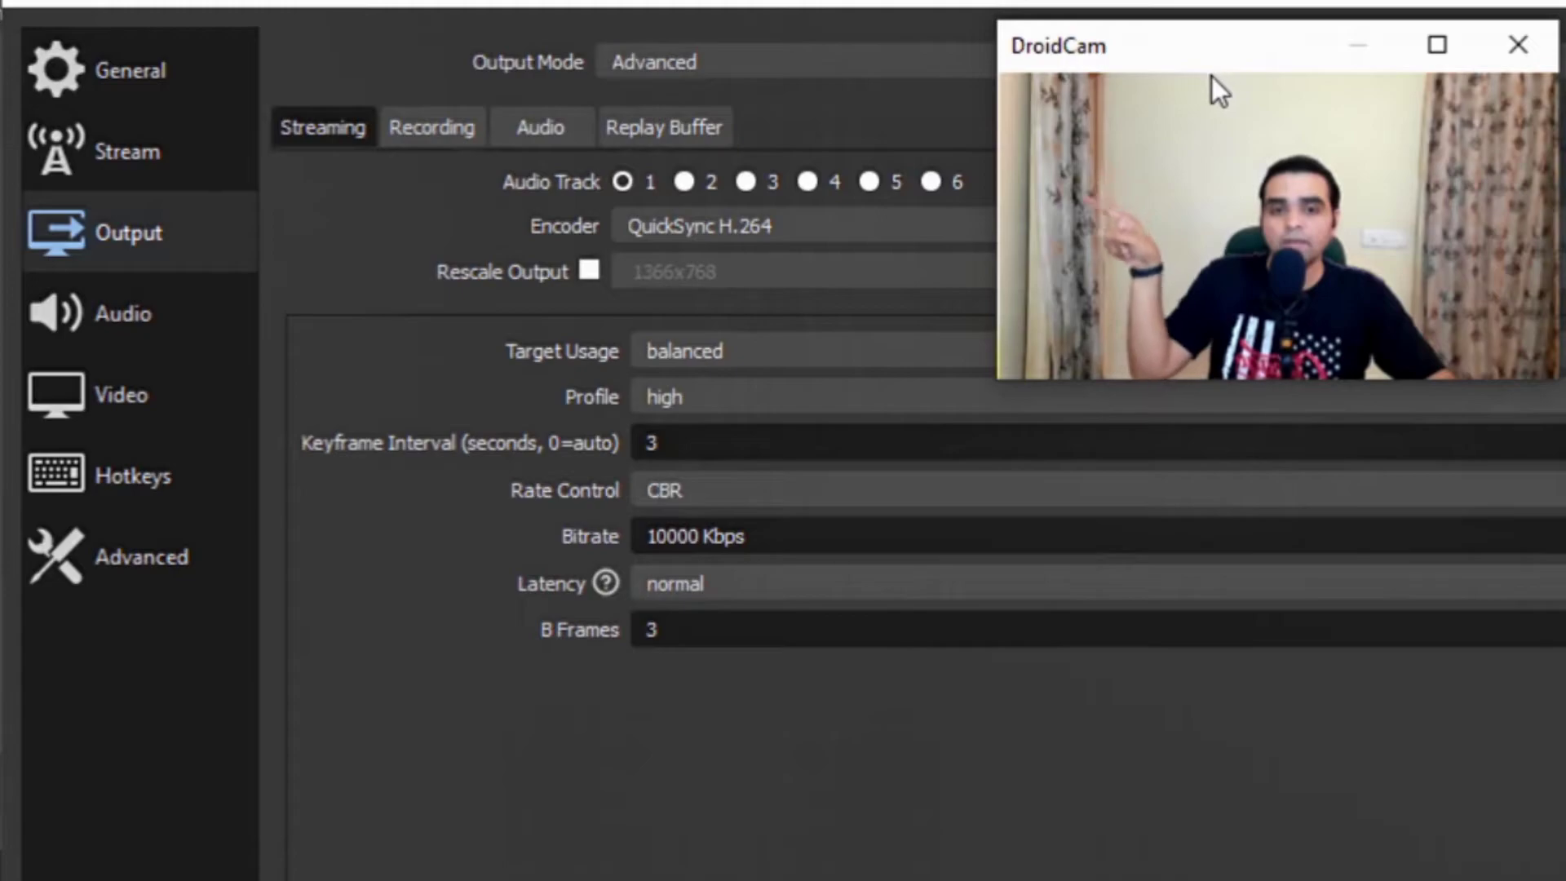
click(684, 183)
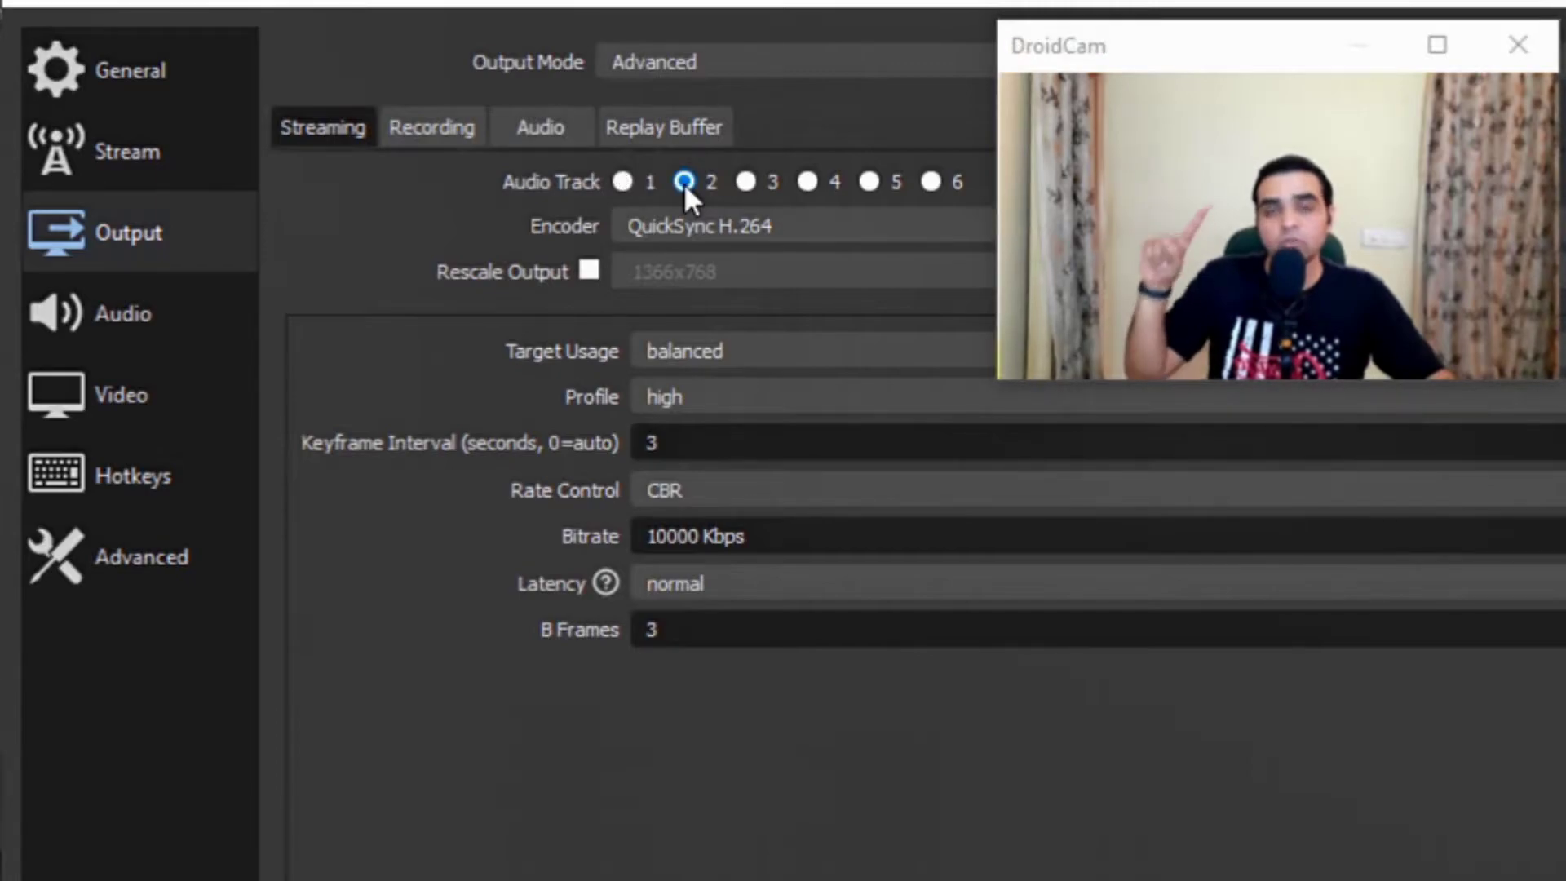
click(625, 176)
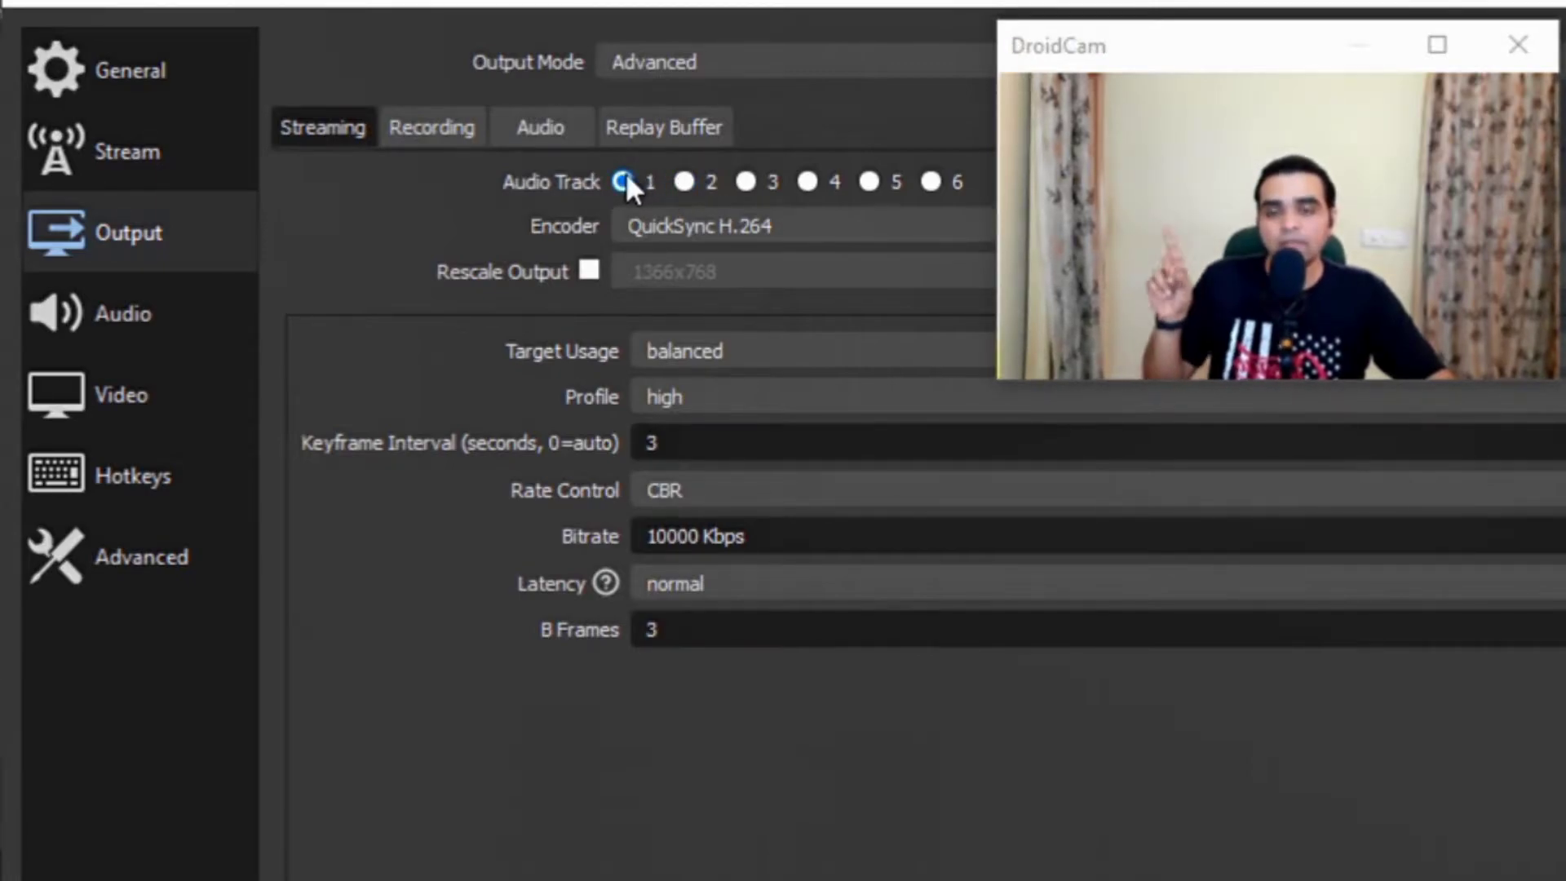
- Enable audio track 2 in addition to track 1 for recordings, and close the Settings dialog
click(453, 123)
click(1173, 56)
drag(1173, 56, 1146, 171)
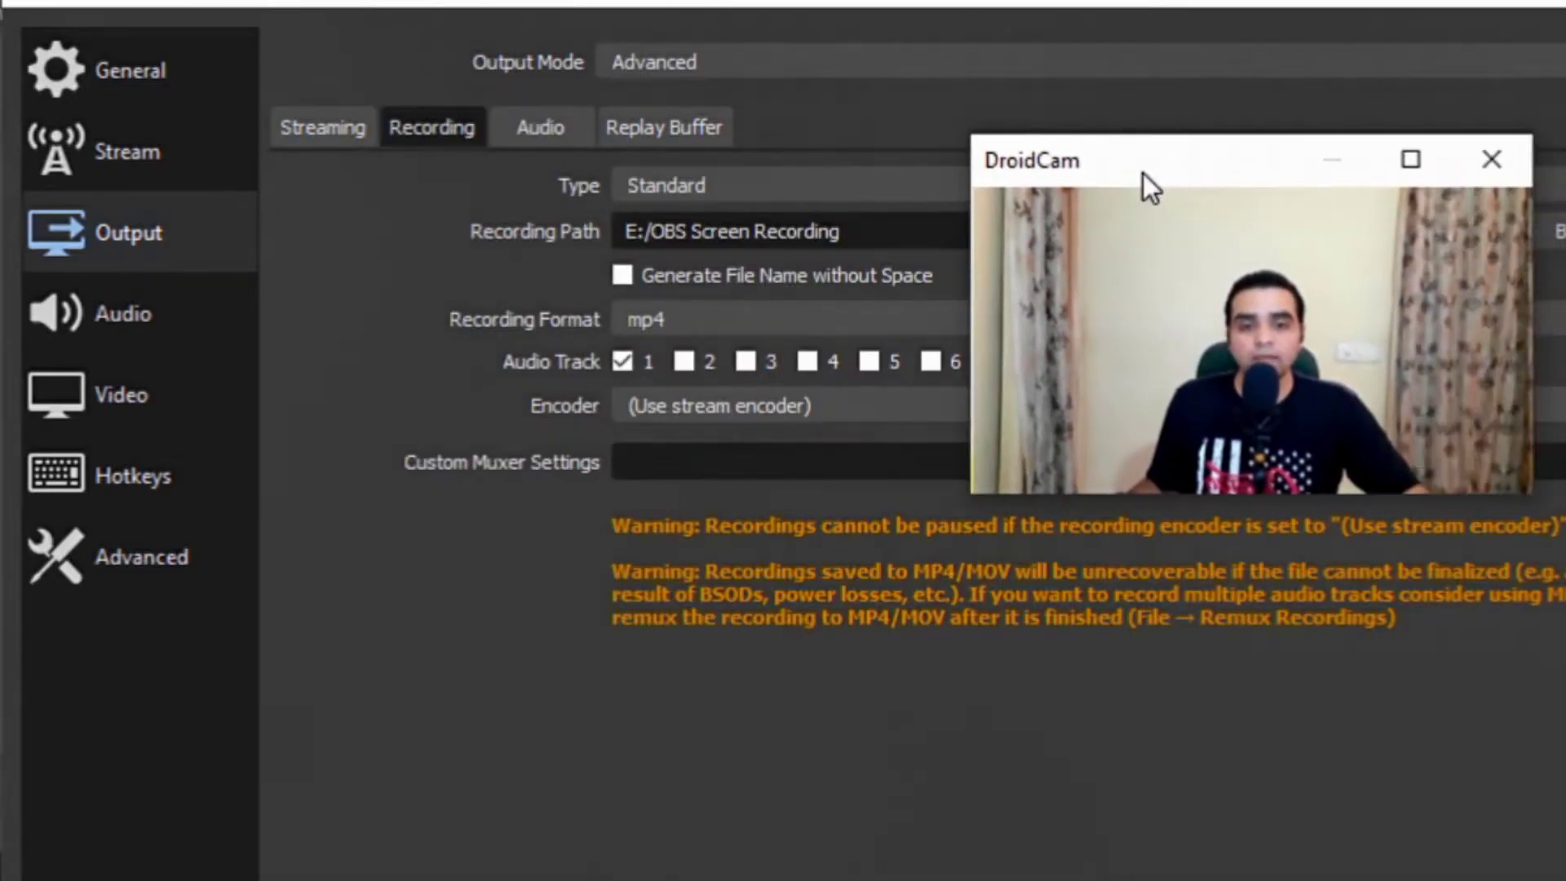
click(686, 361)
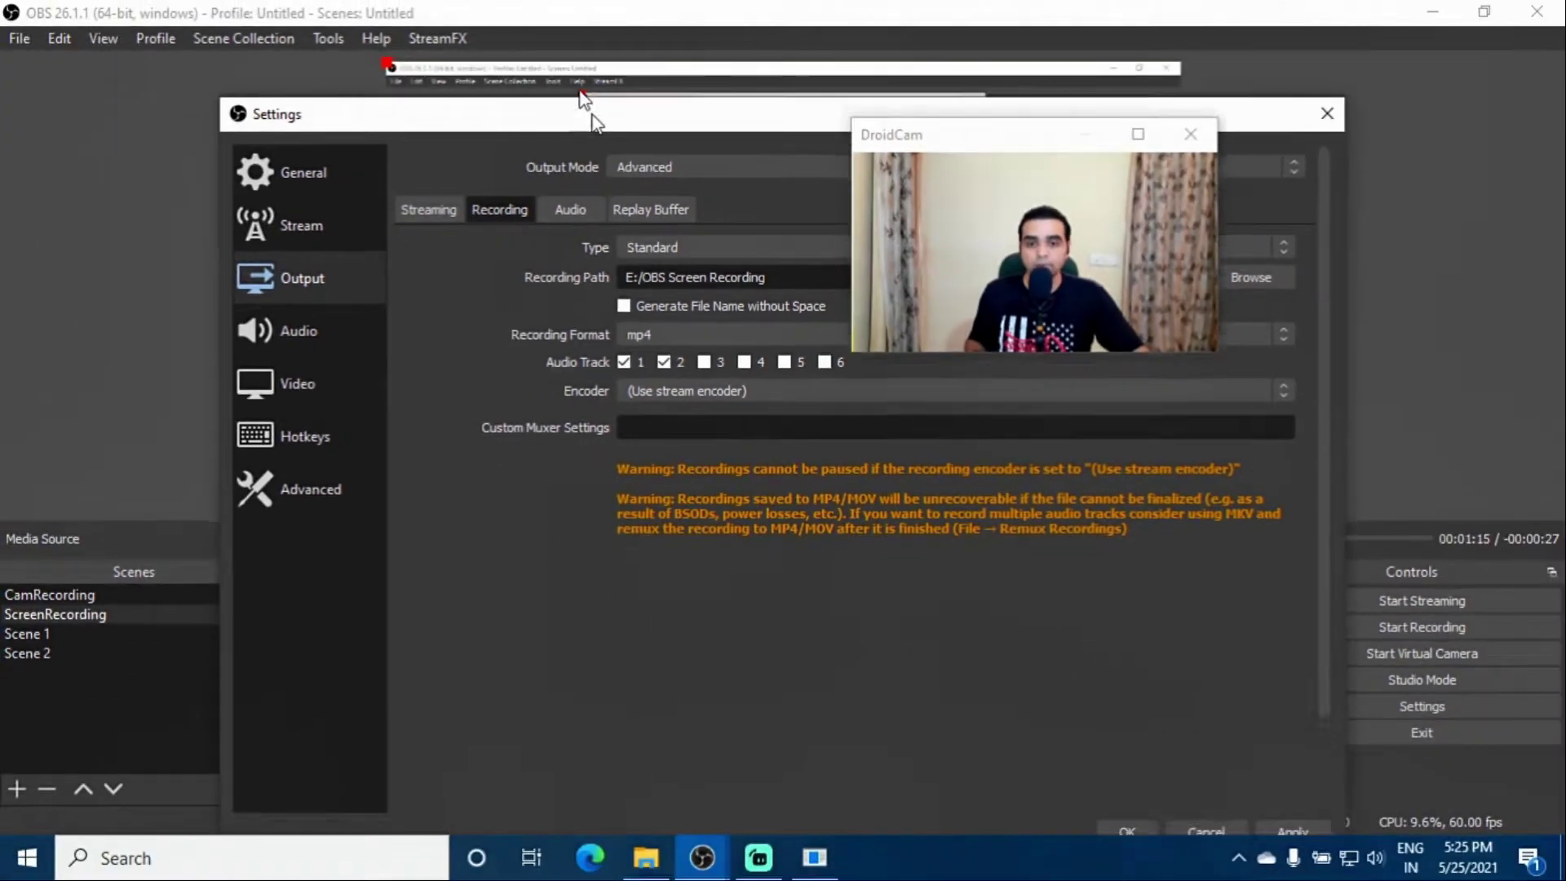
drag(592, 116, 539, 41)
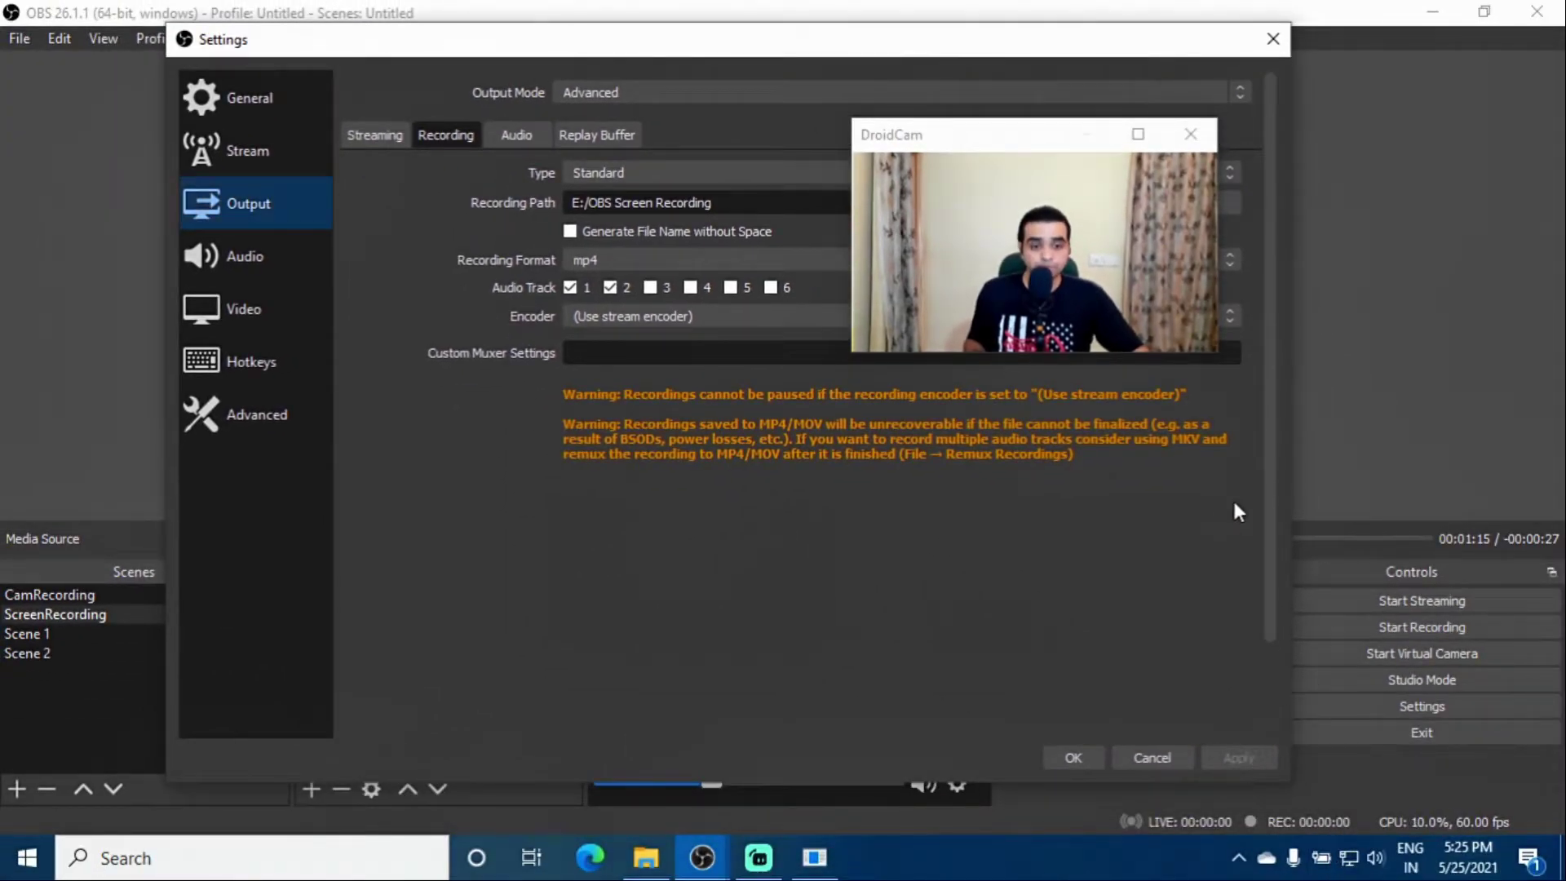
click(1273, 40)
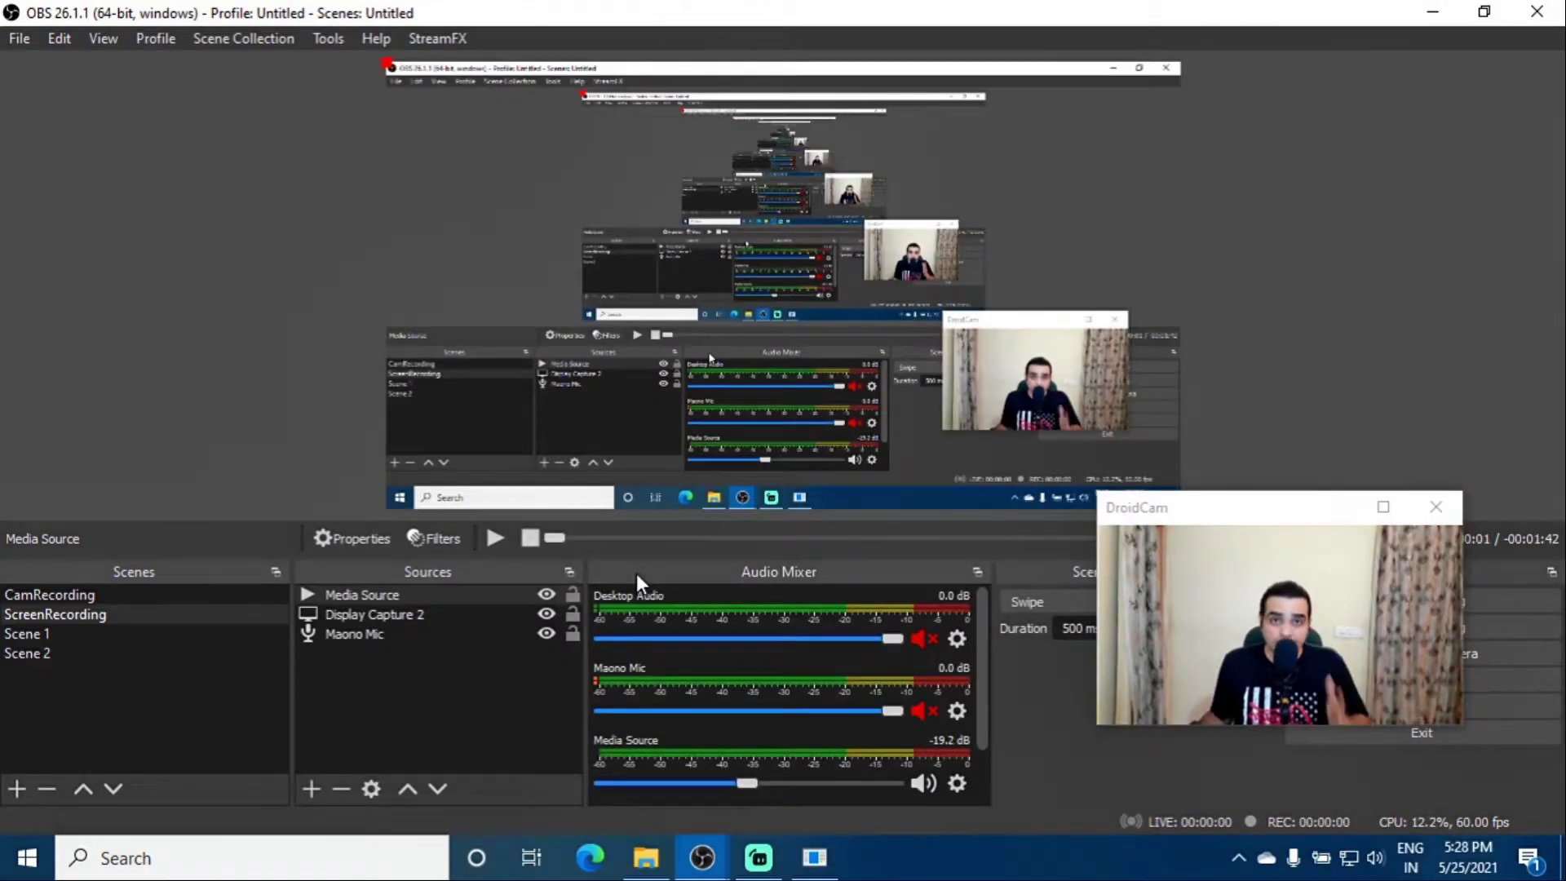
- Start playback of the Media Source and move the DroidCam window so its volume slider is accessible
drag(1239, 509, 732, 537)
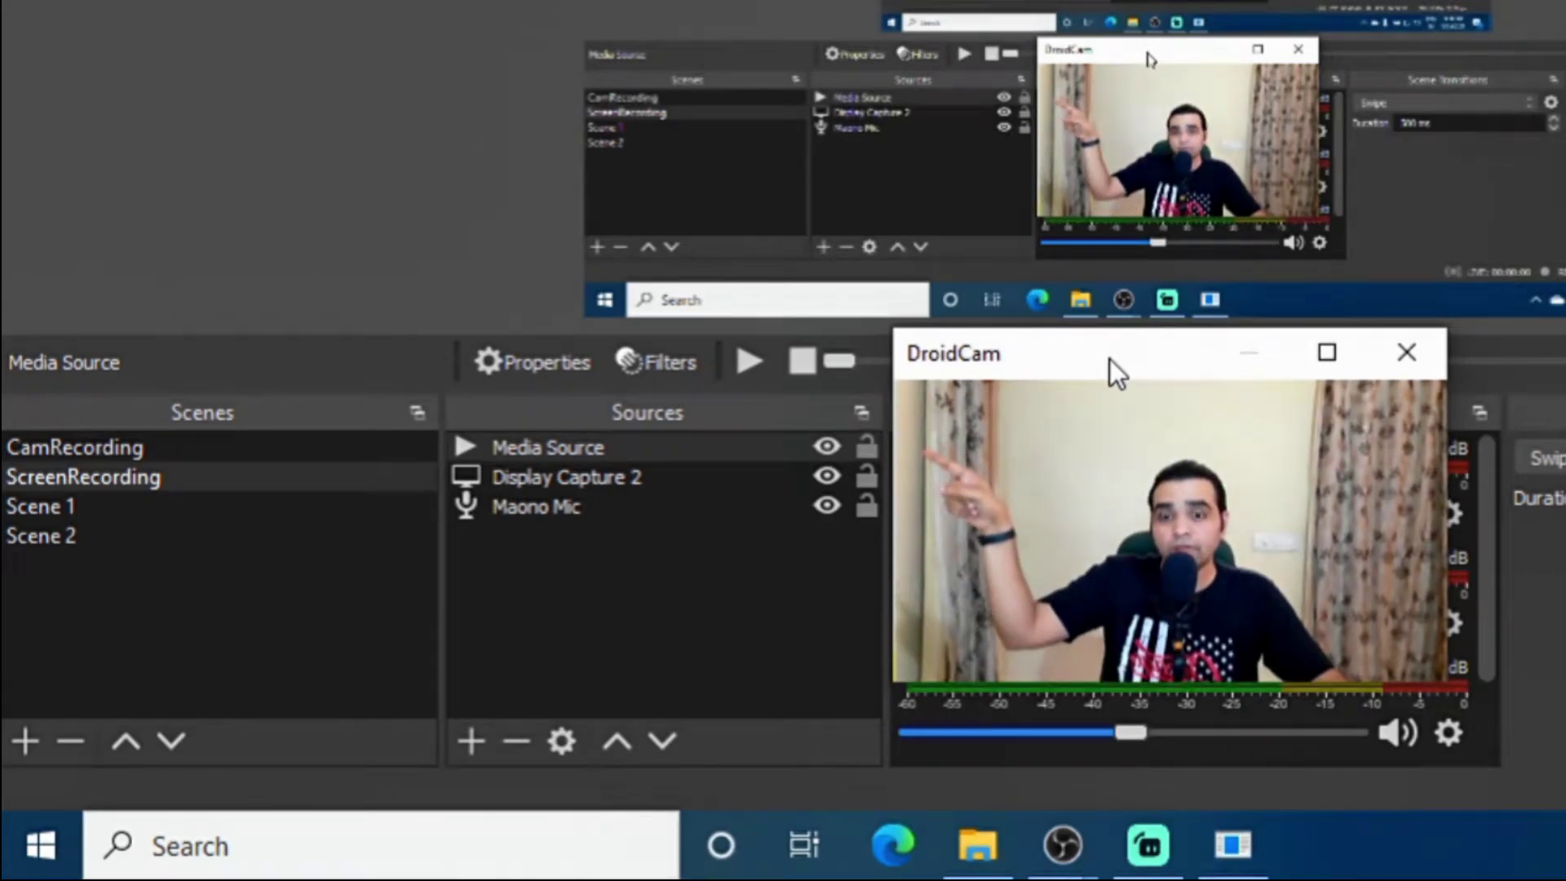
click(607, 447)
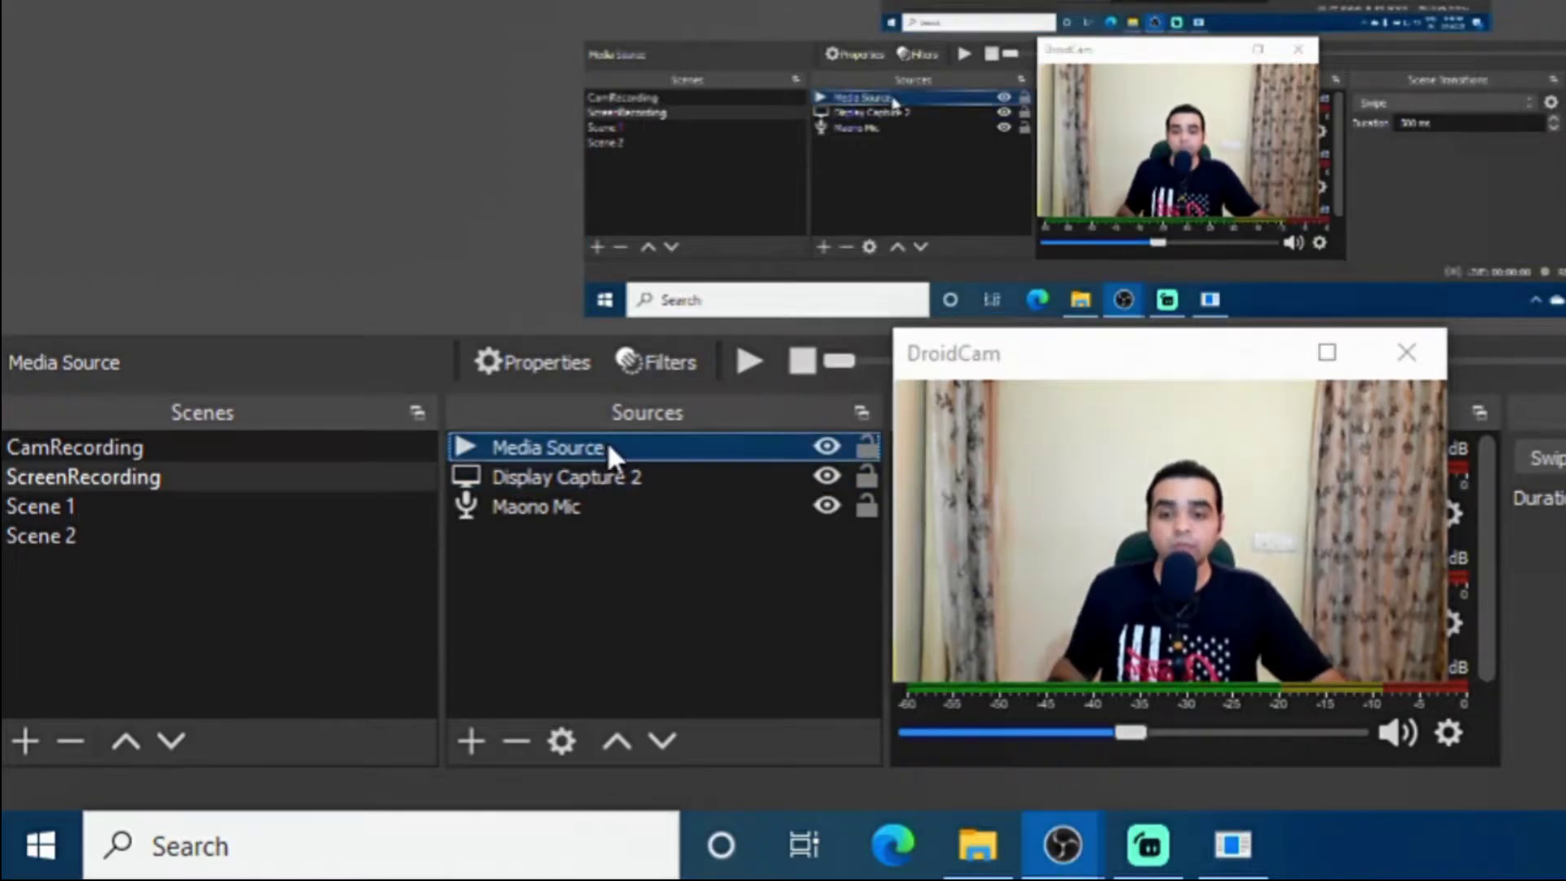
click(755, 360)
drag(788, 380, 591, 444)
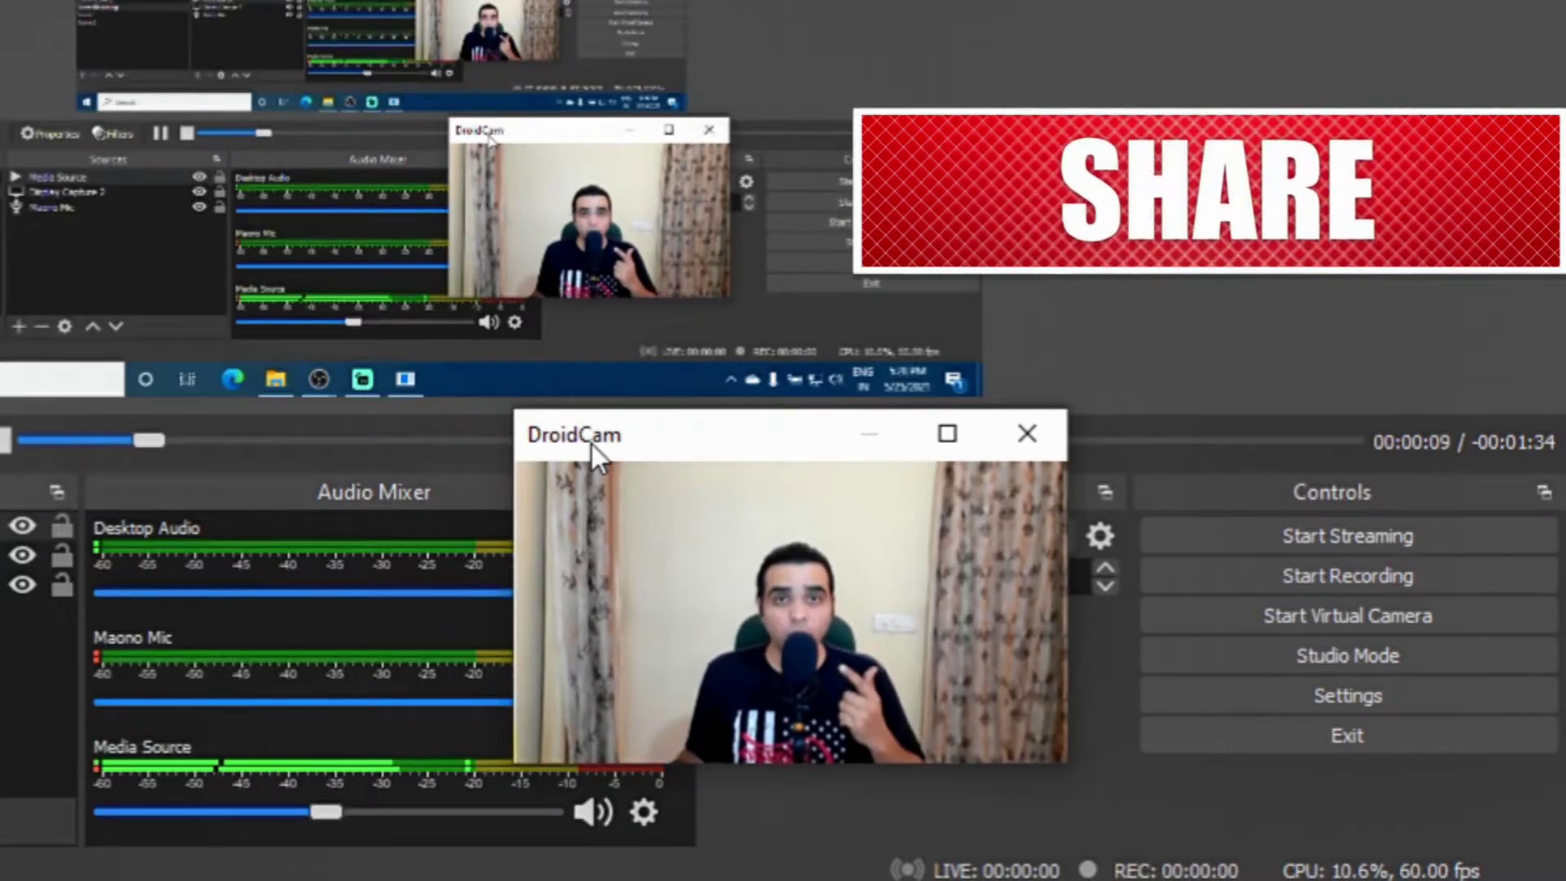
- Lower the Media Source volume to about -26.6 dB in the mixer and pause its playback
drag(328, 801, 198, 799)
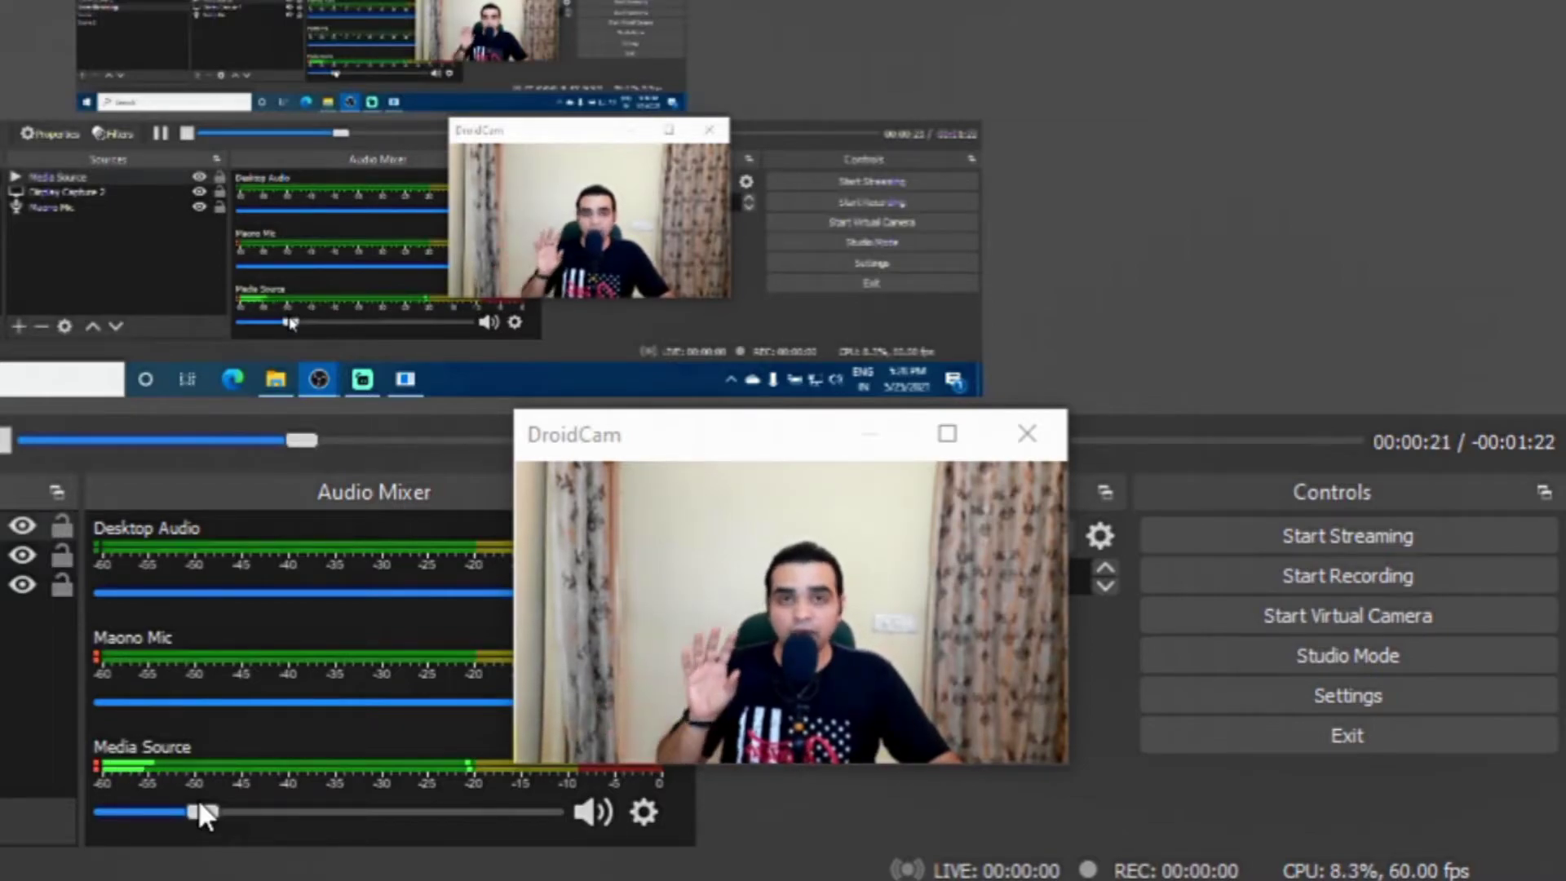
drag(215, 806, 285, 793)
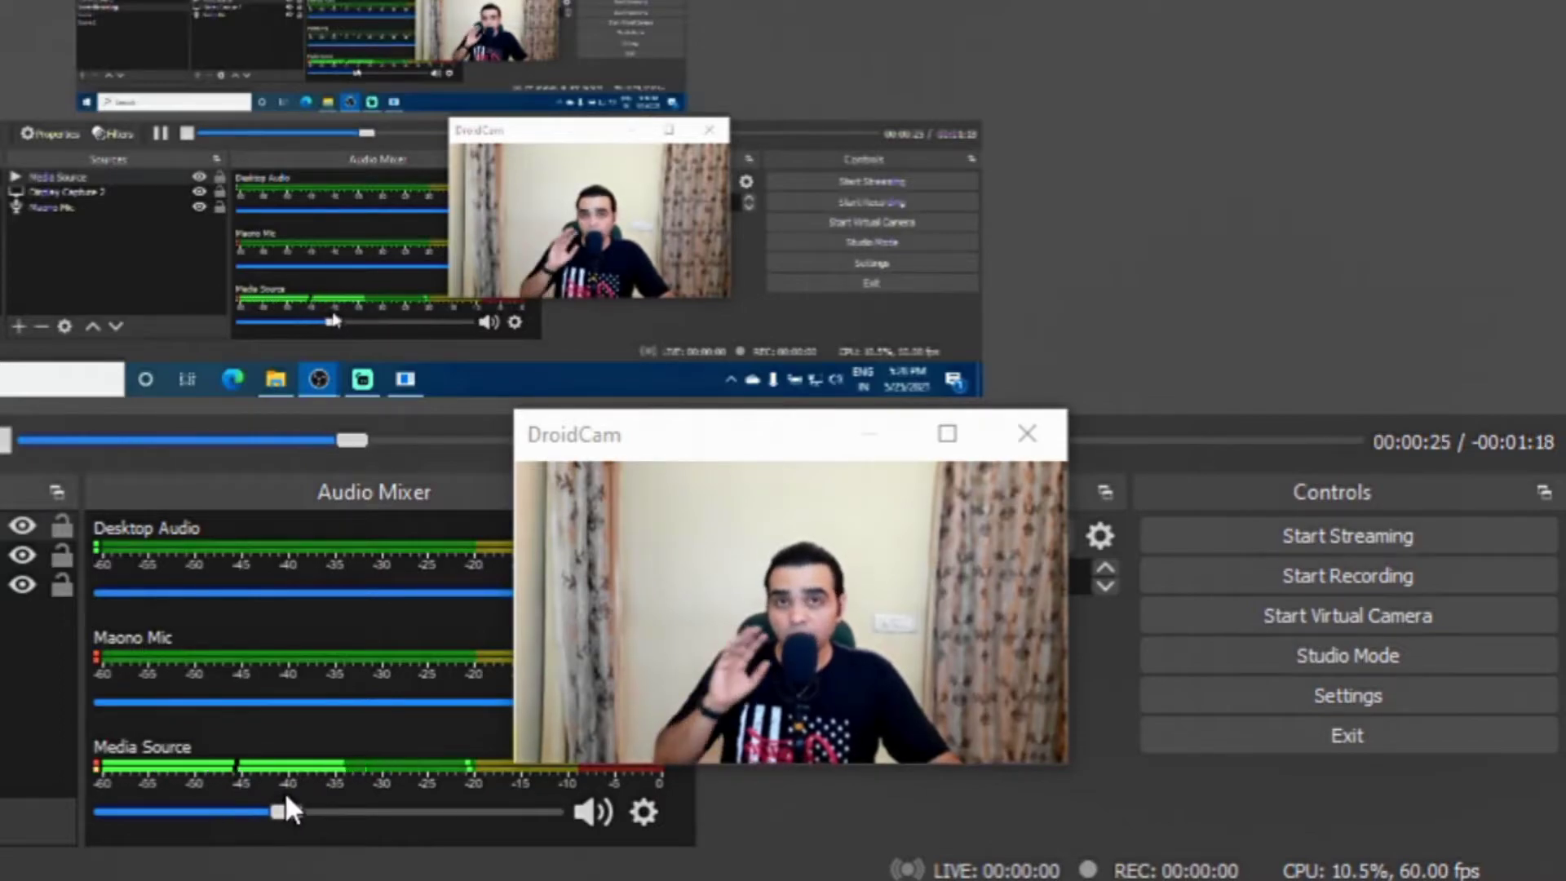
click(161, 137)
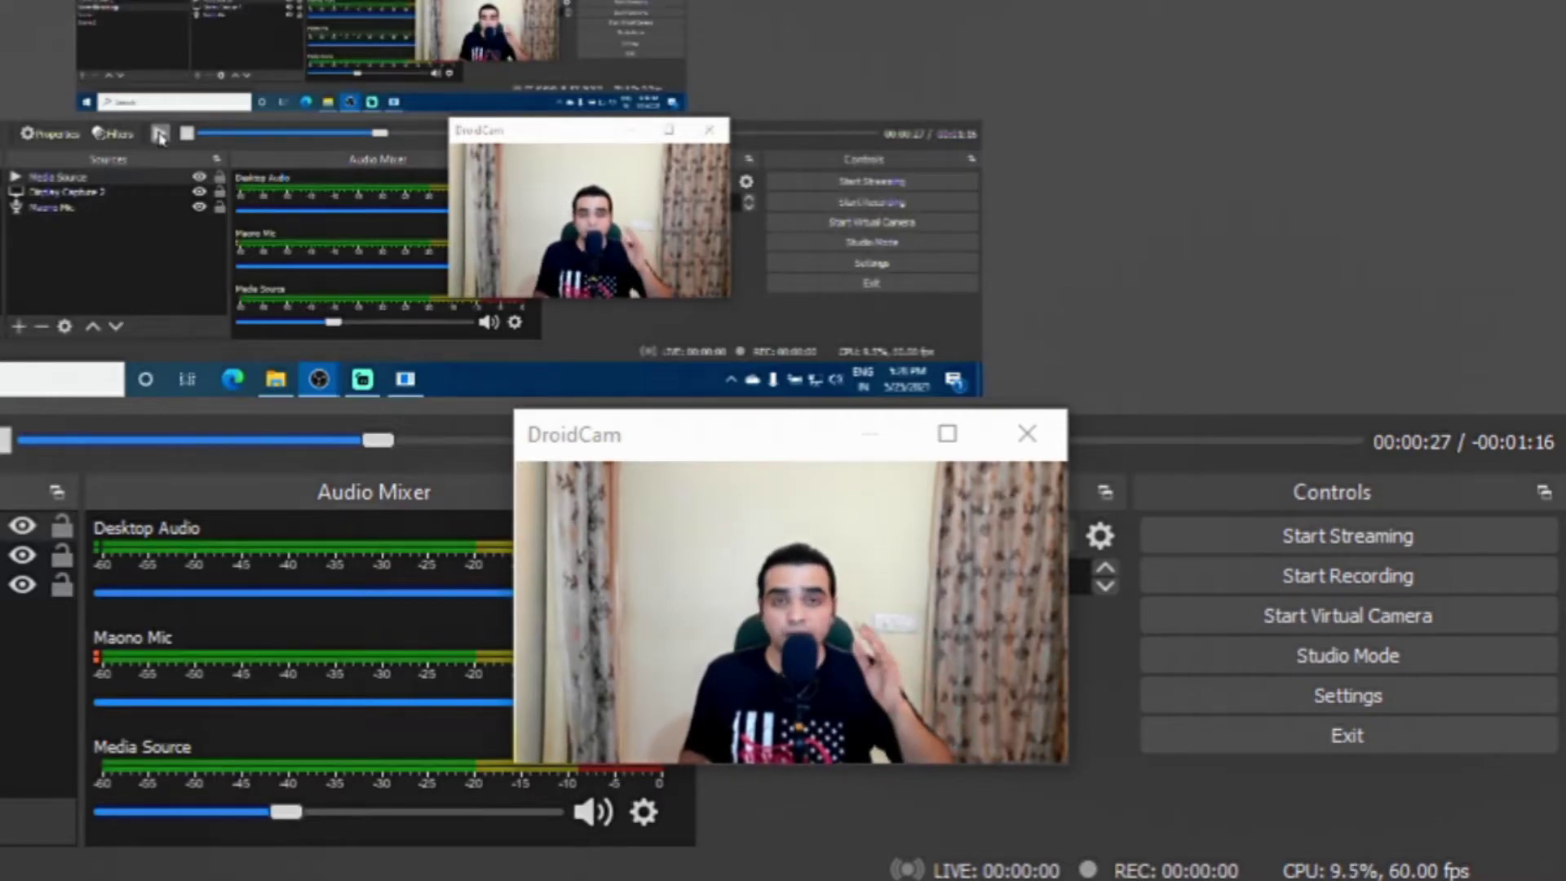
- Open the Advanced Audio Properties for the mixer sources and reposition the dialog so all track columns show
click(346, 356)
drag(590, 434, 868, 457)
click(644, 702)
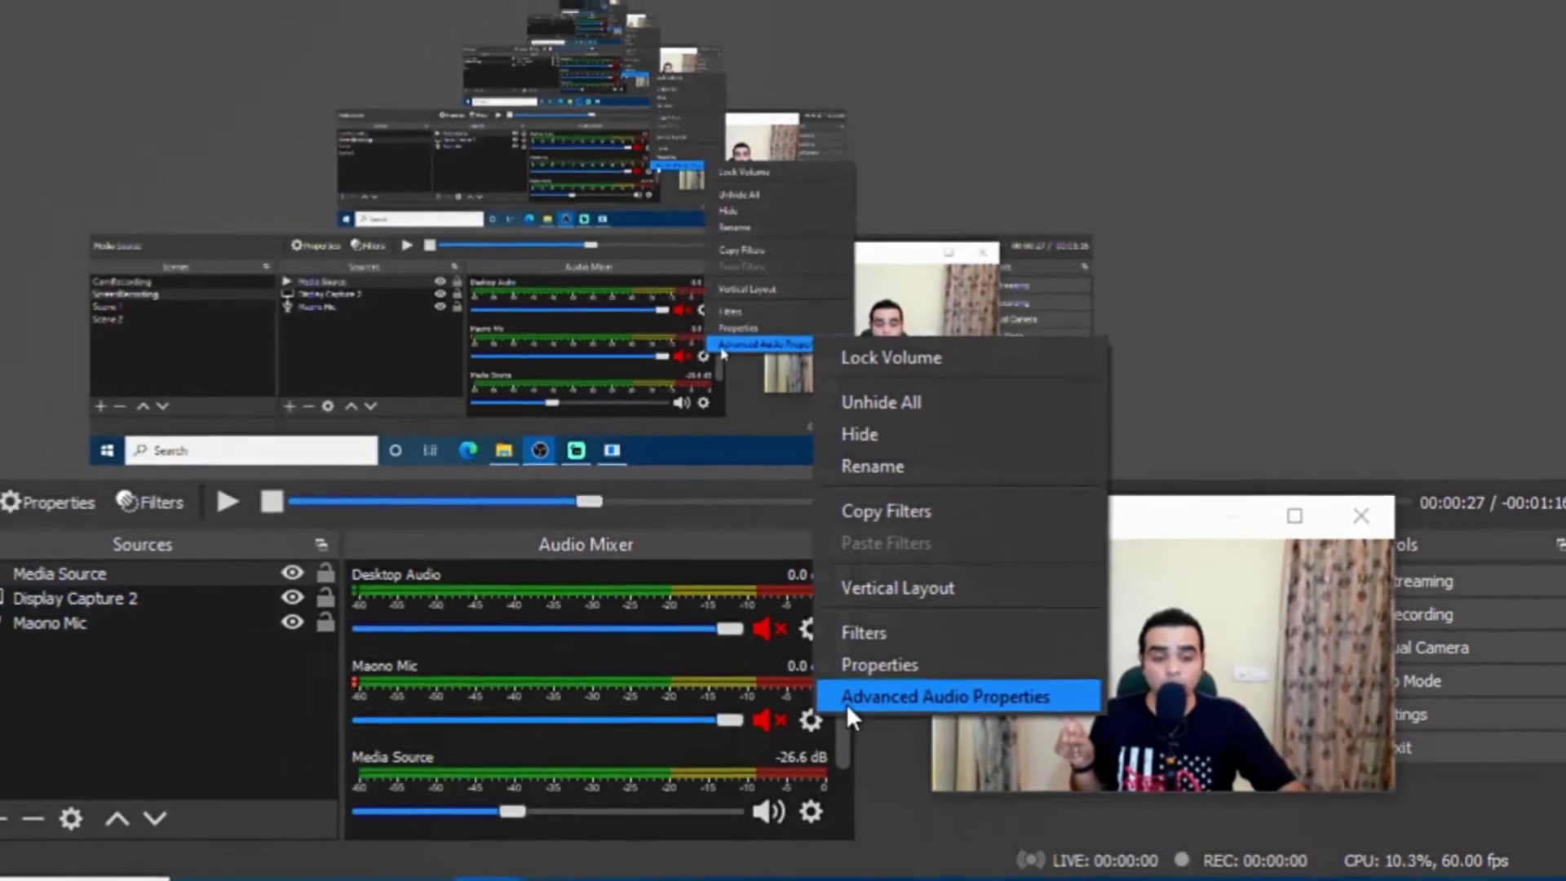
click(774, 695)
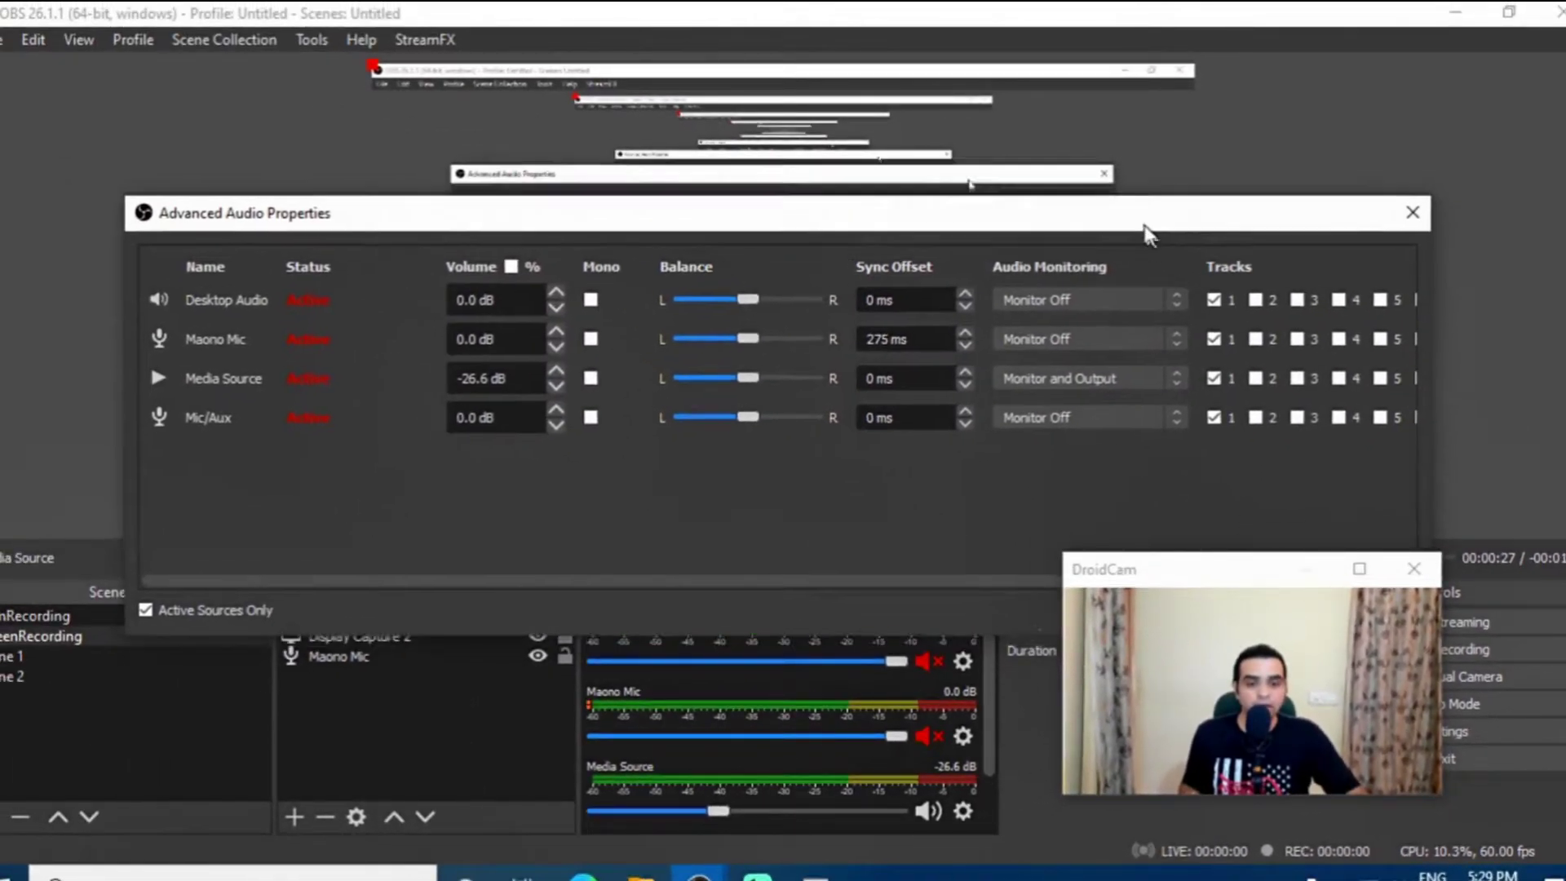
drag(1145, 227, 1013, 179)
- Move the DroidCam window off the track options and assign Maono Mic to track 2
drag(1350, 436, 1485, 420)
drag(1279, 580, 1334, 447)
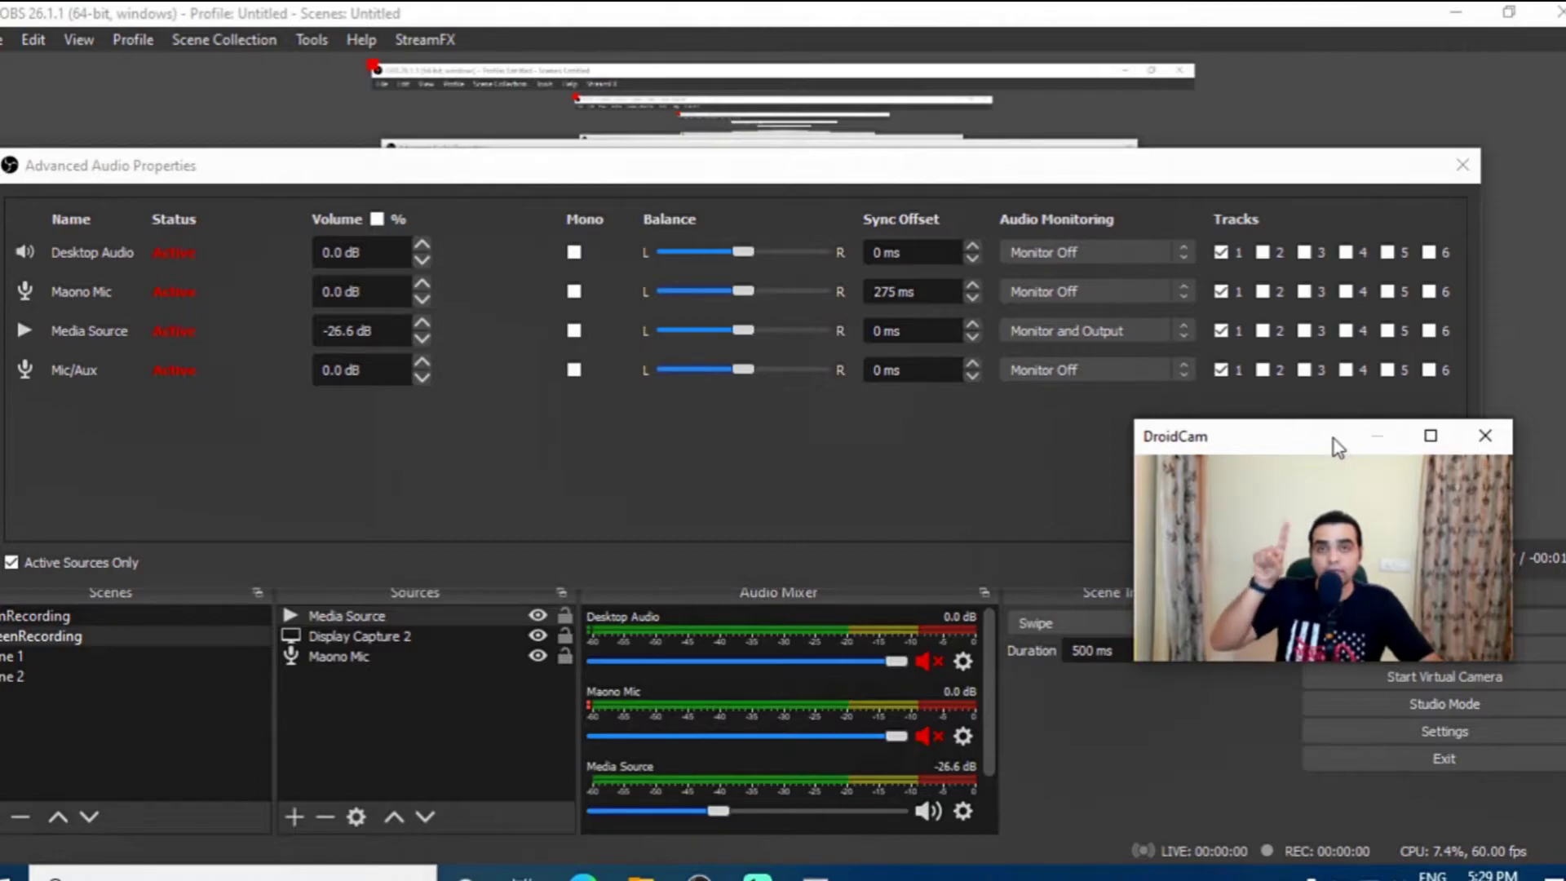
drag(1316, 442, 165, 441)
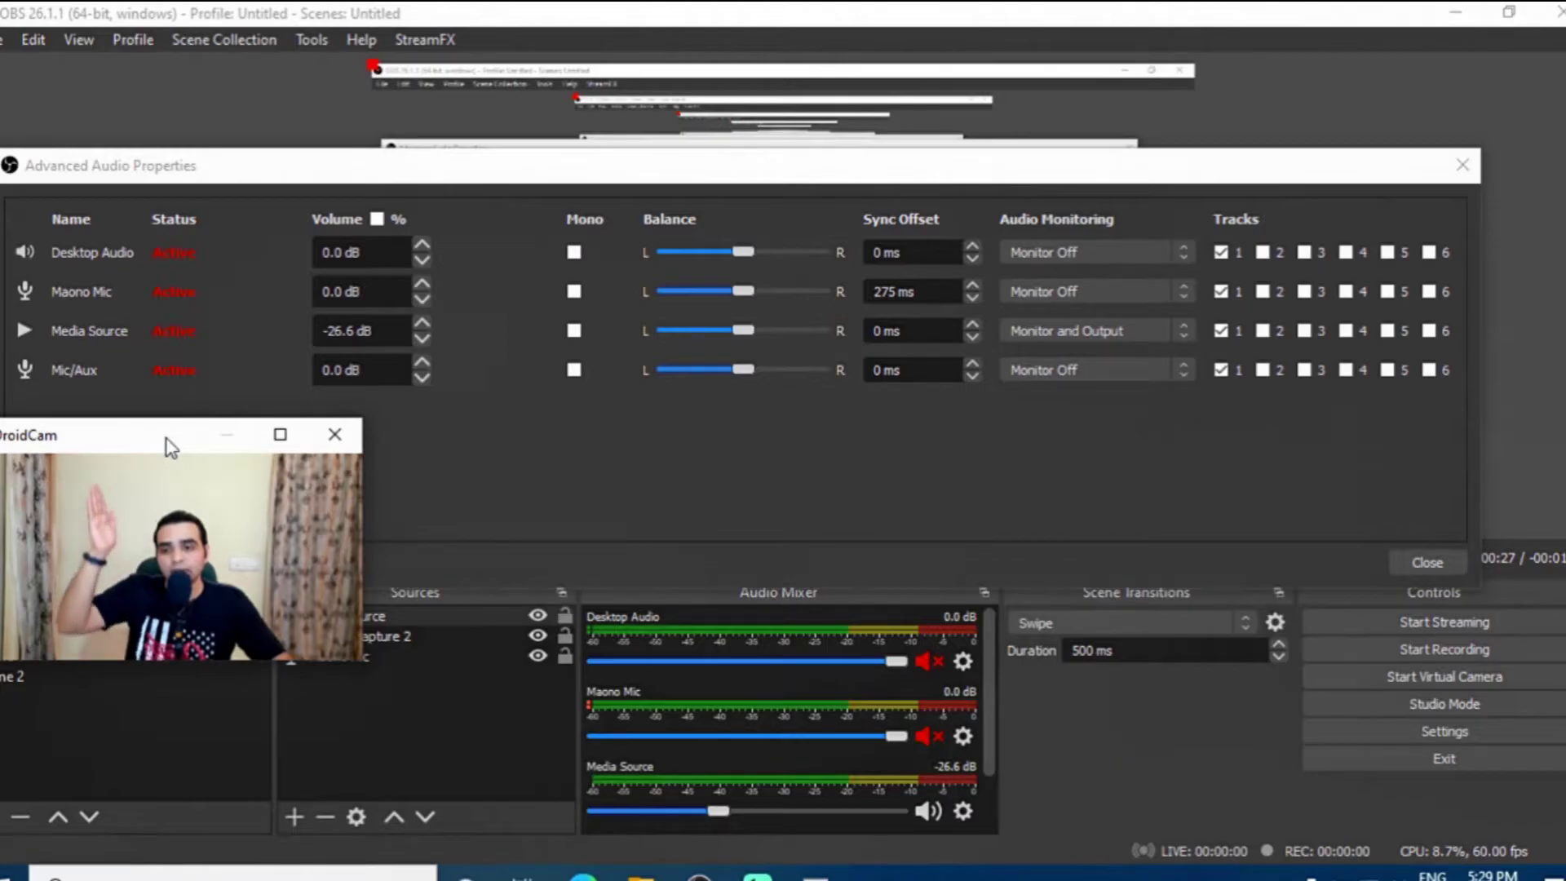
drag(81, 440, 1199, 416)
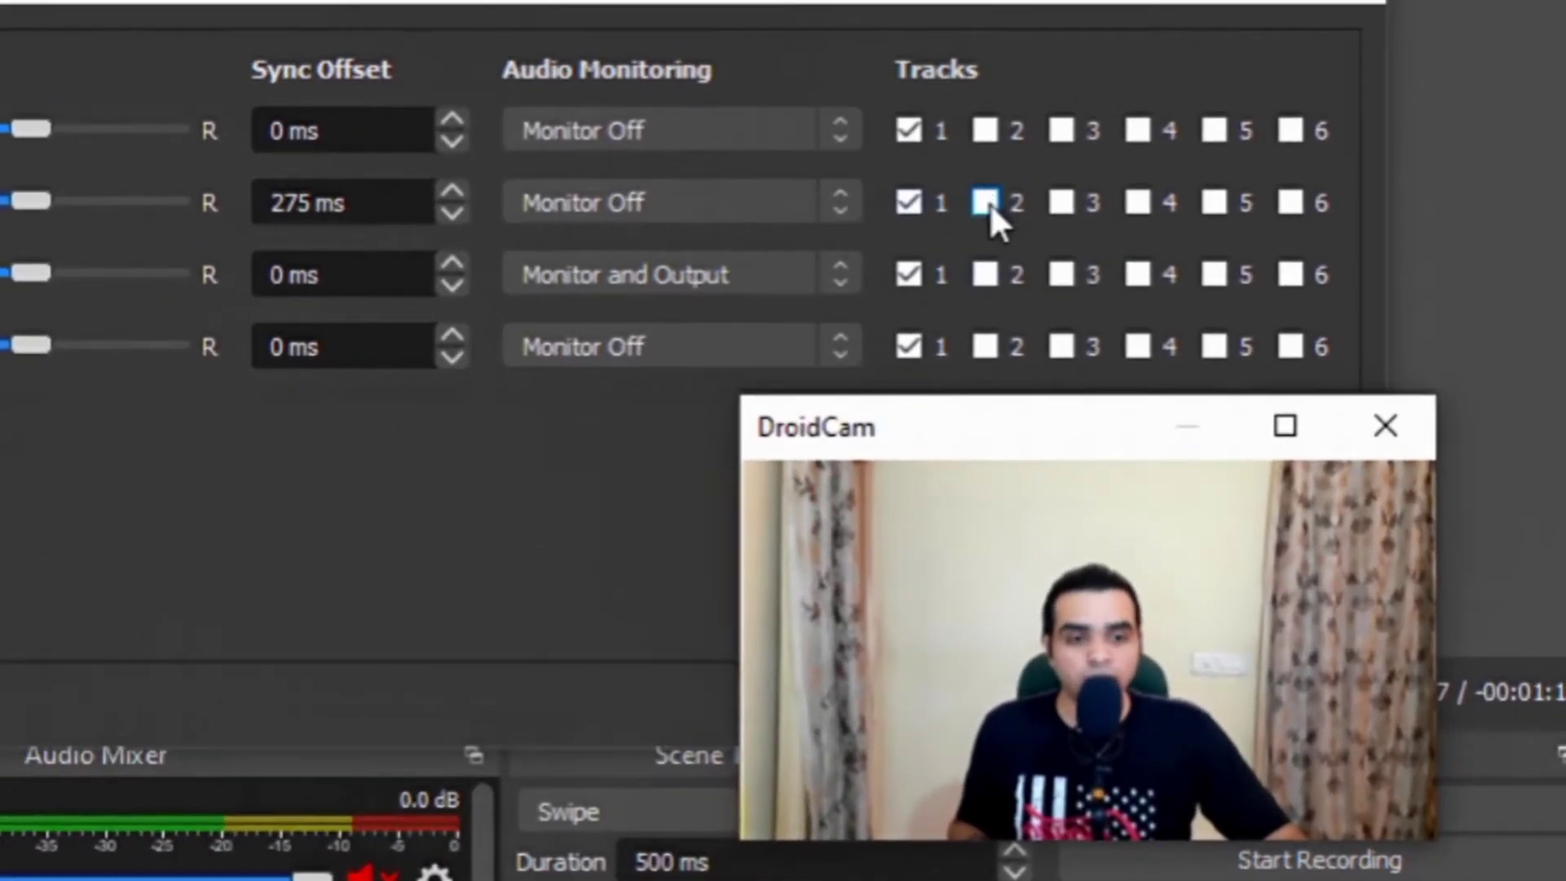
click(987, 202)
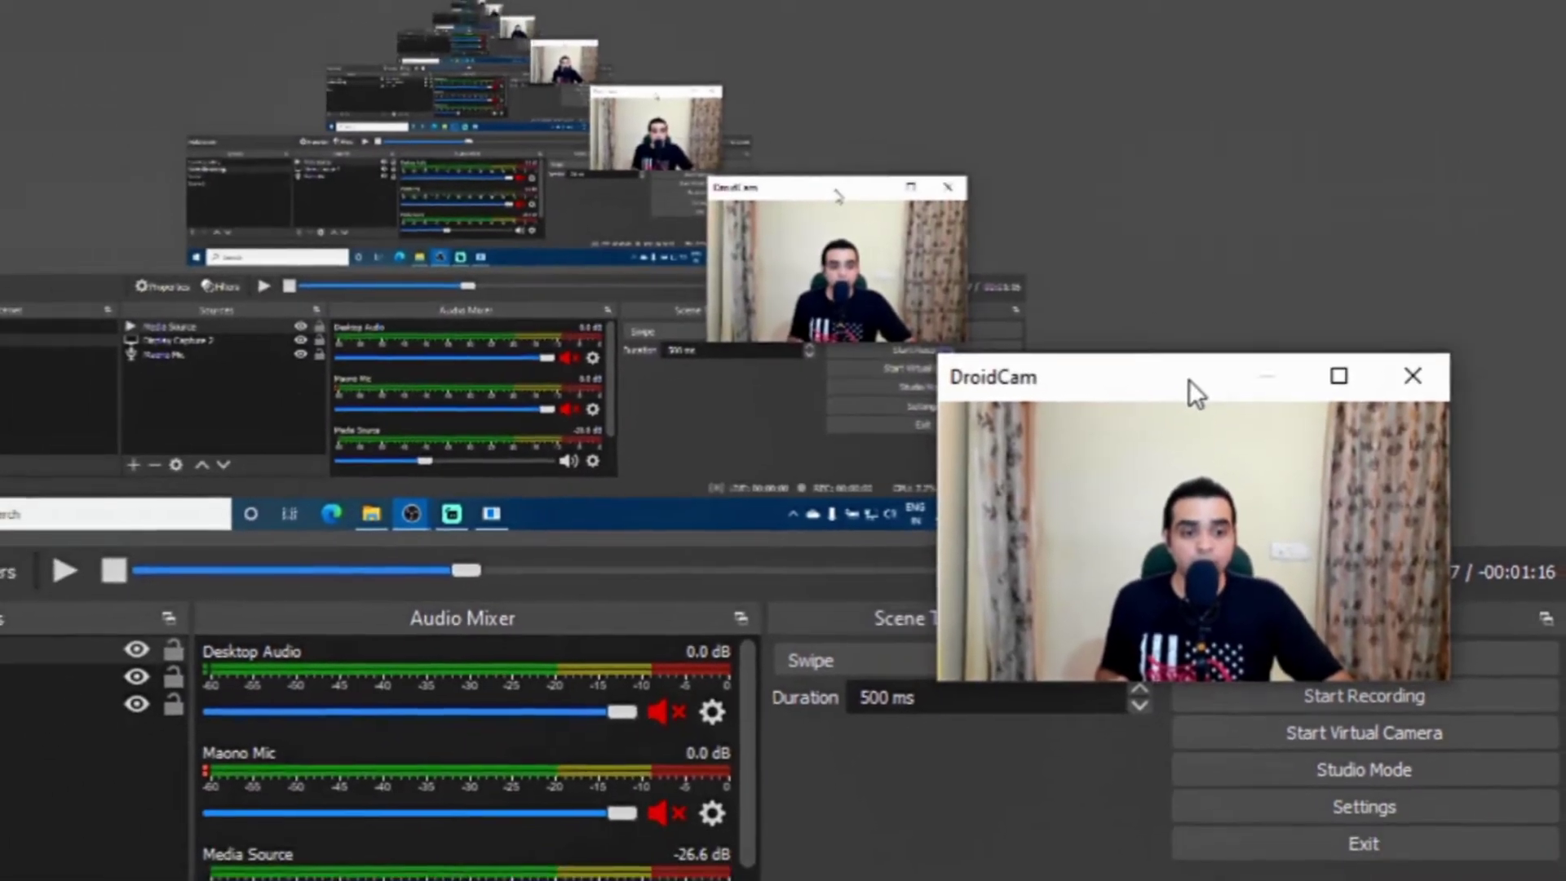
- Record a test clip with the Media Source playing from its beginning, and stop the recording
drag(1188, 391, 1310, 293)
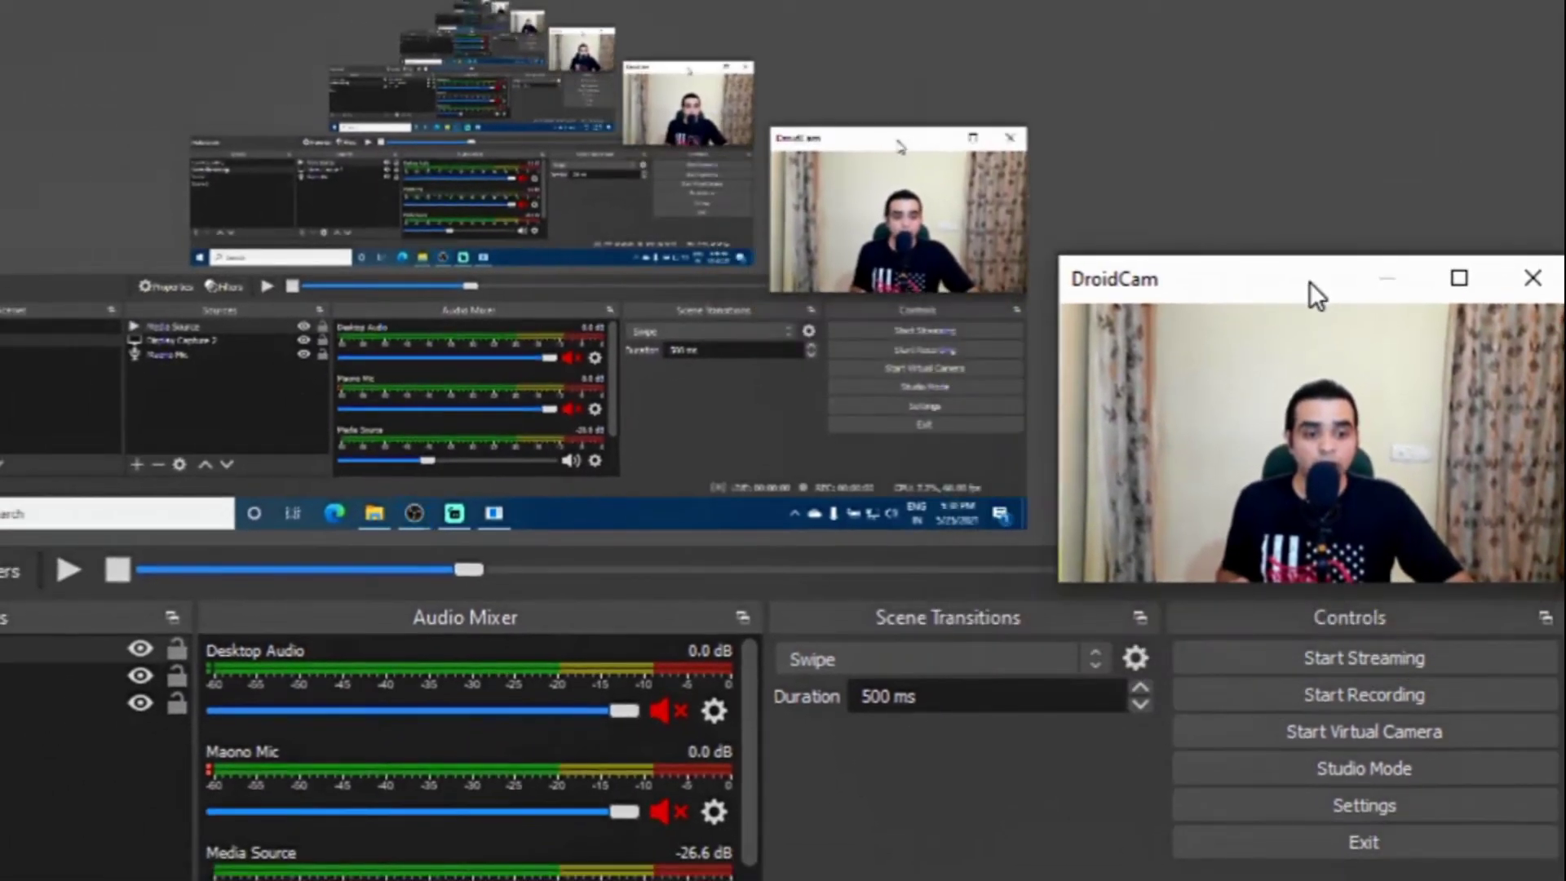
click(1354, 695)
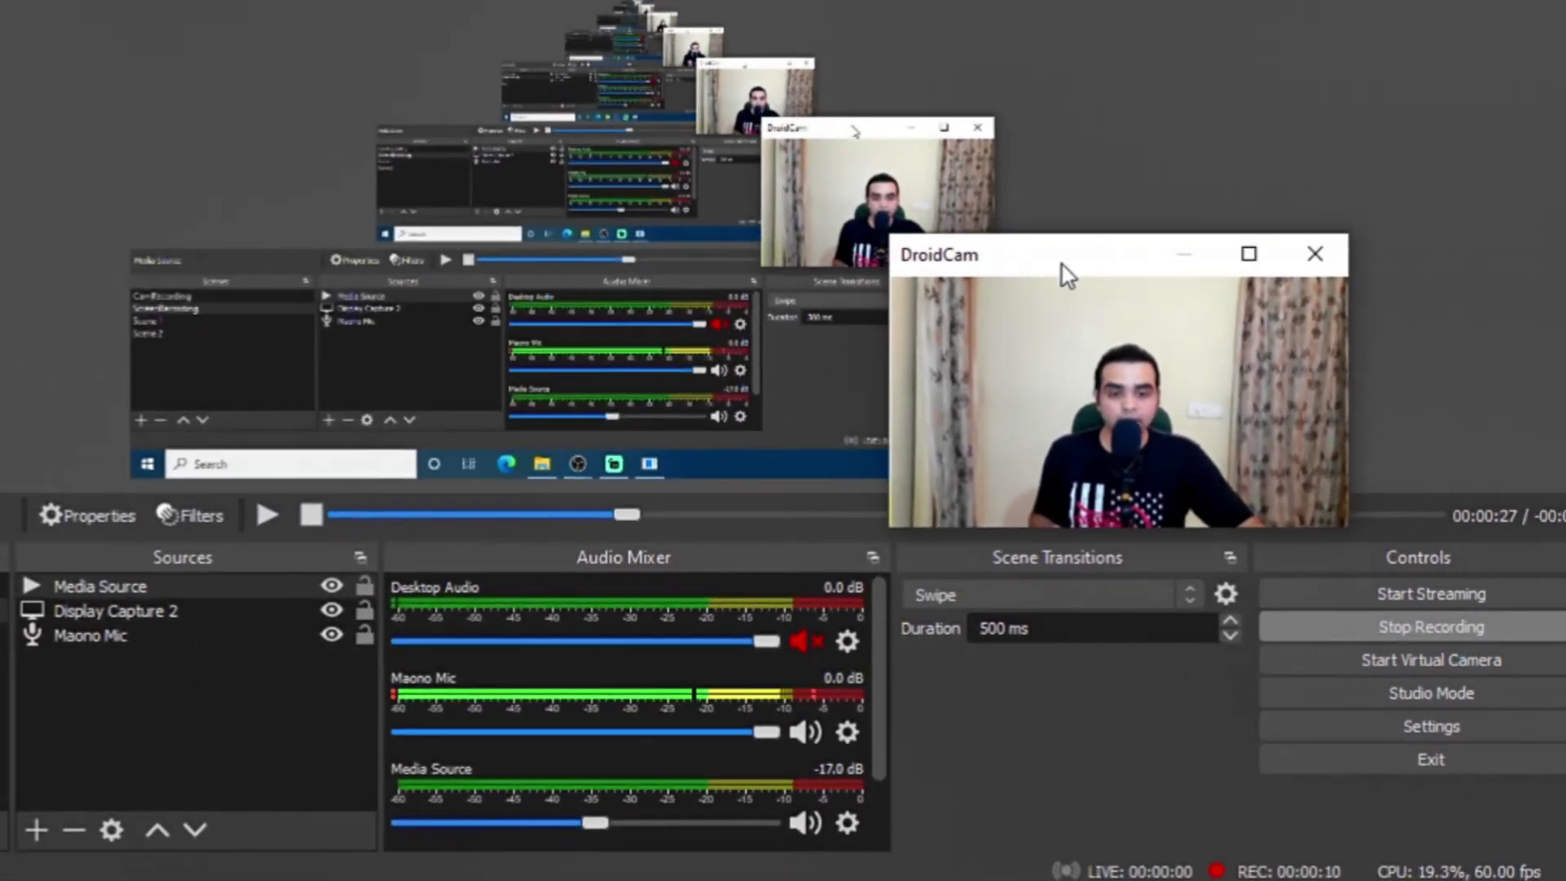
click(257, 641)
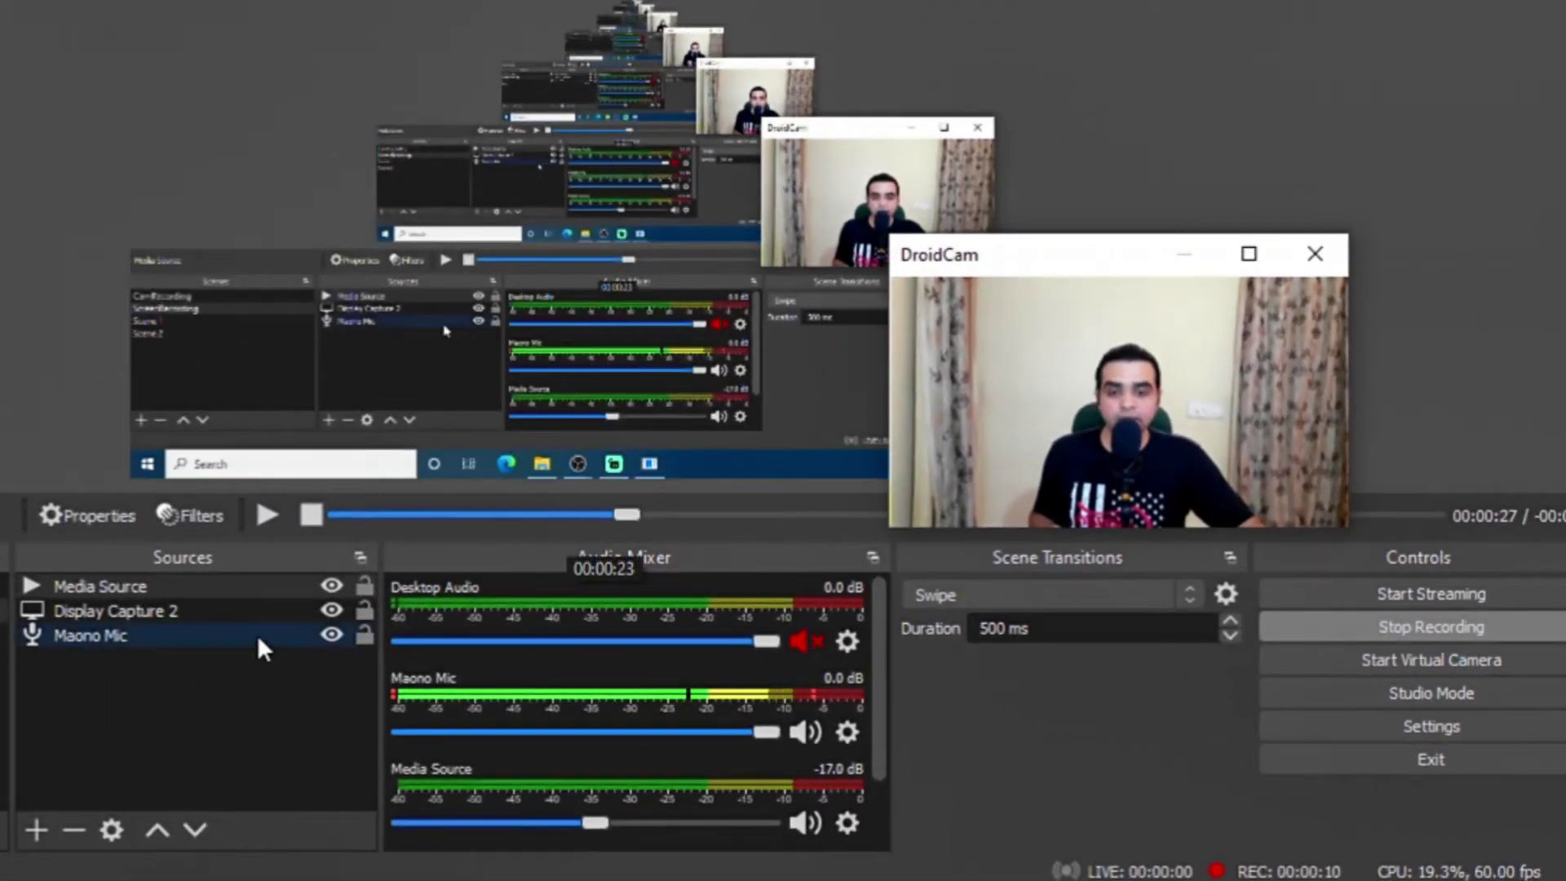
click(347, 516)
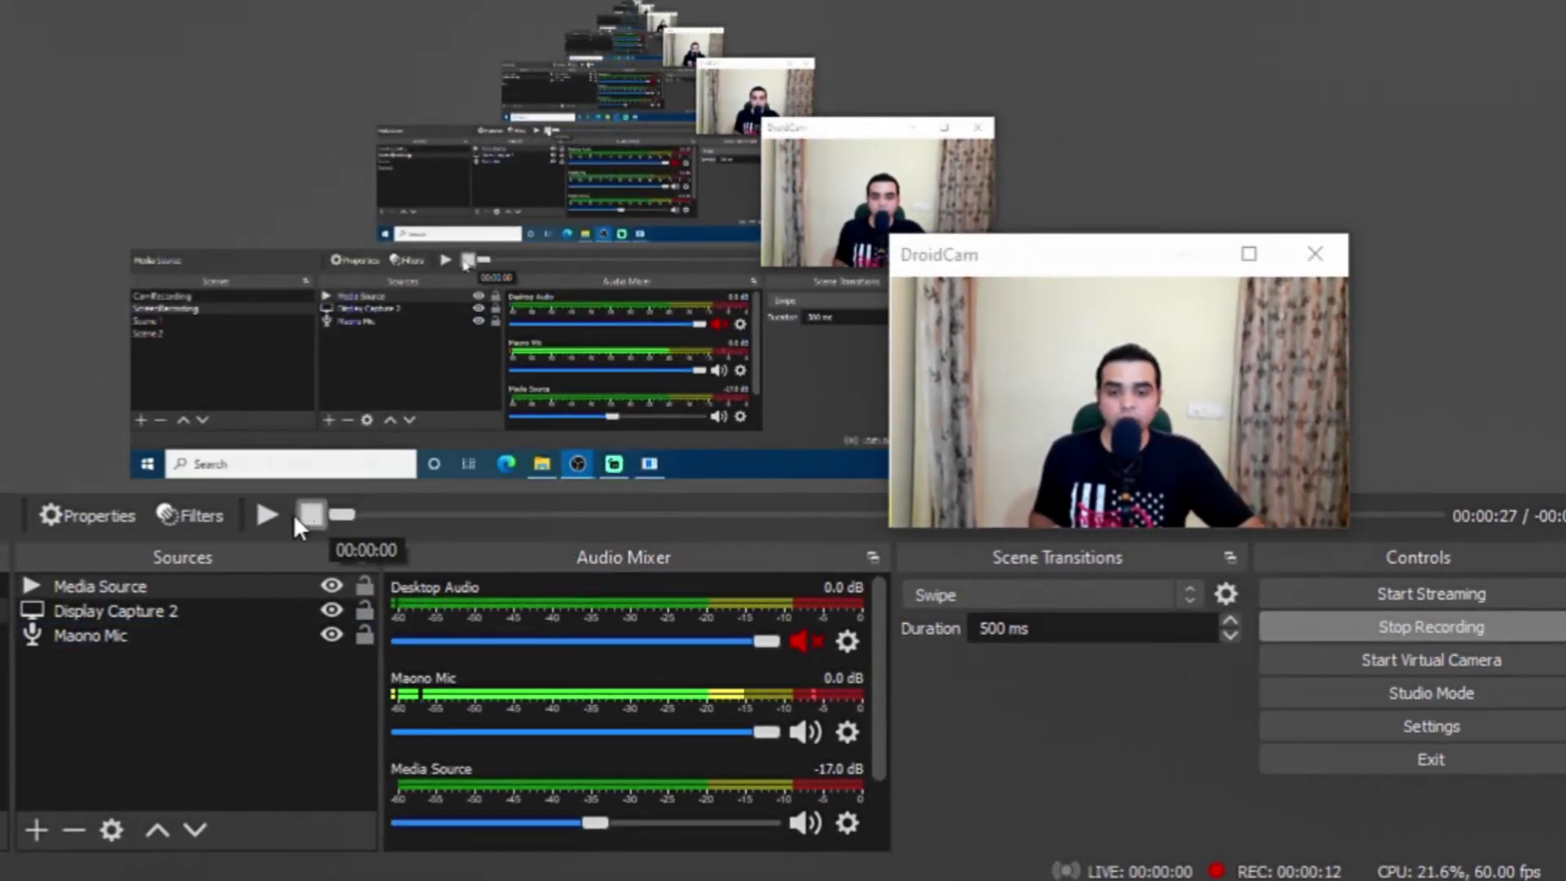
click(267, 514)
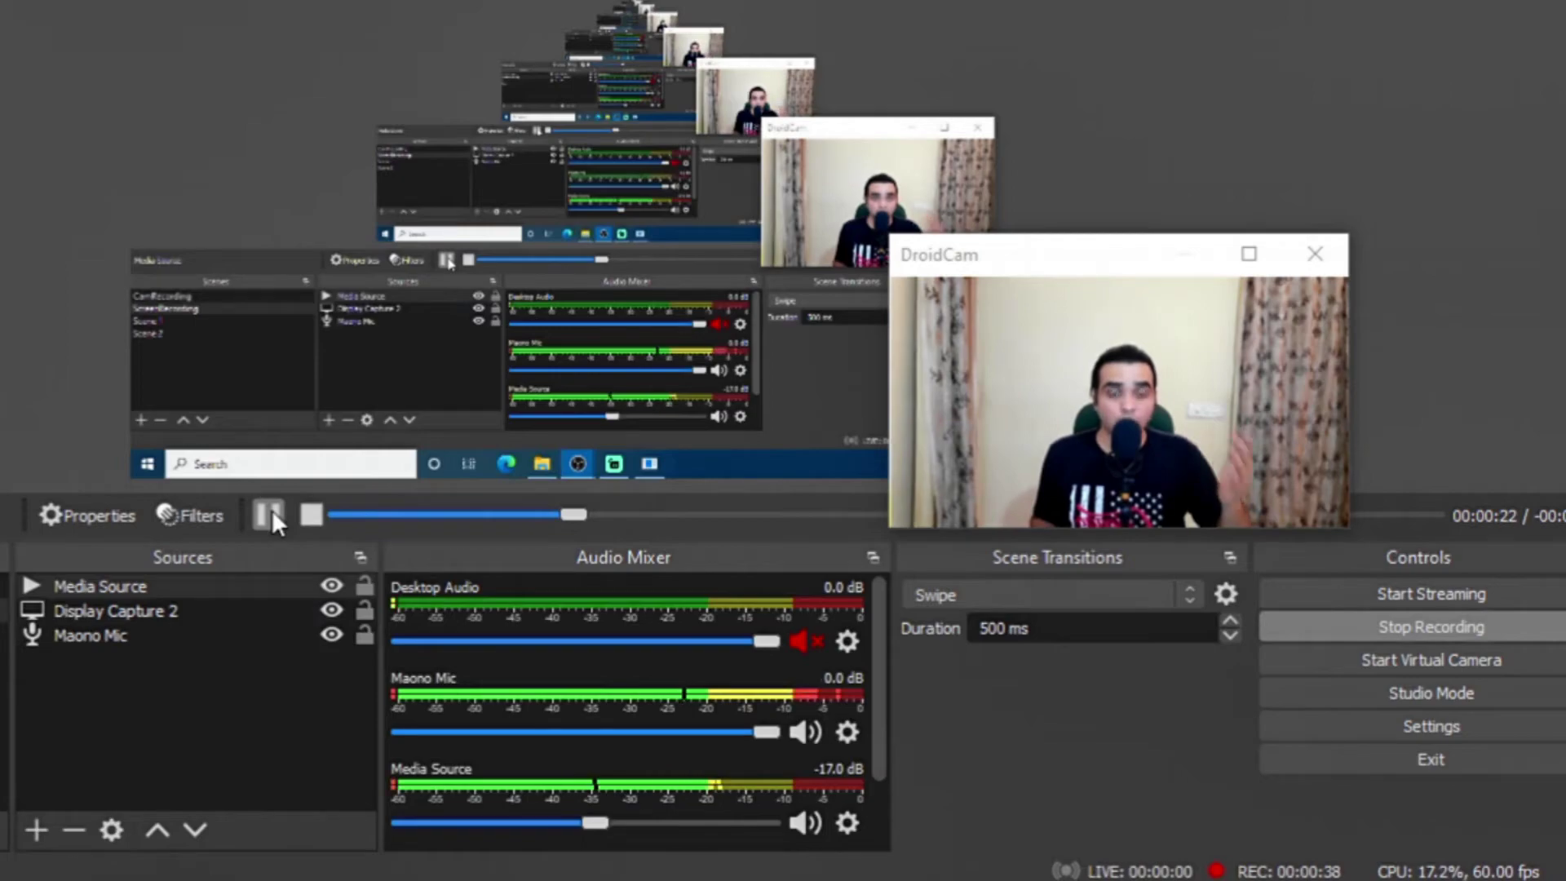
drag(996, 269, 1240, 289)
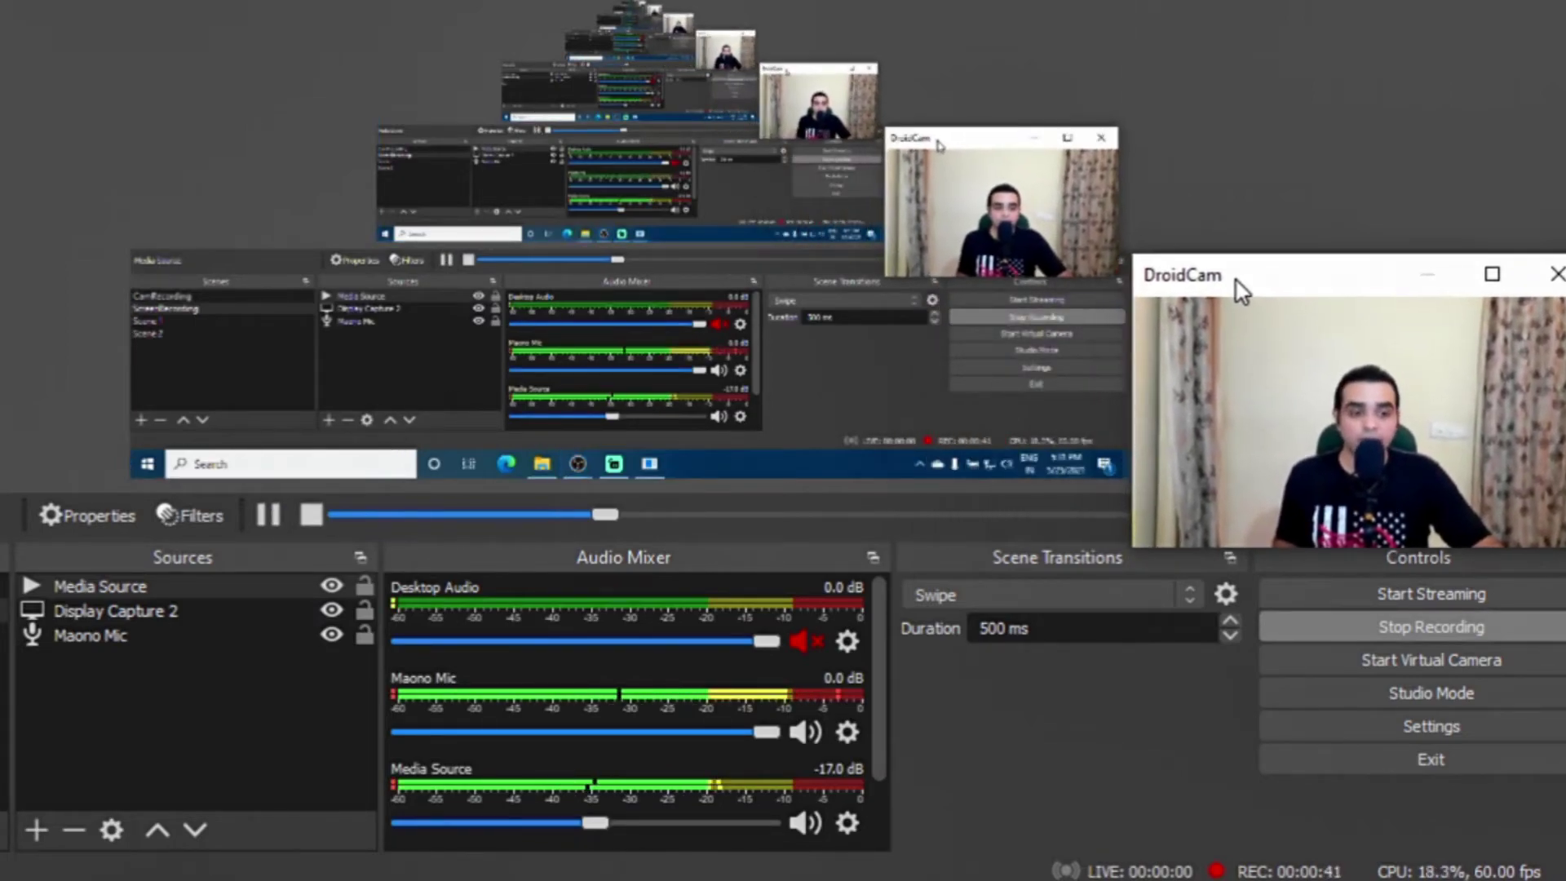
click(1451, 629)
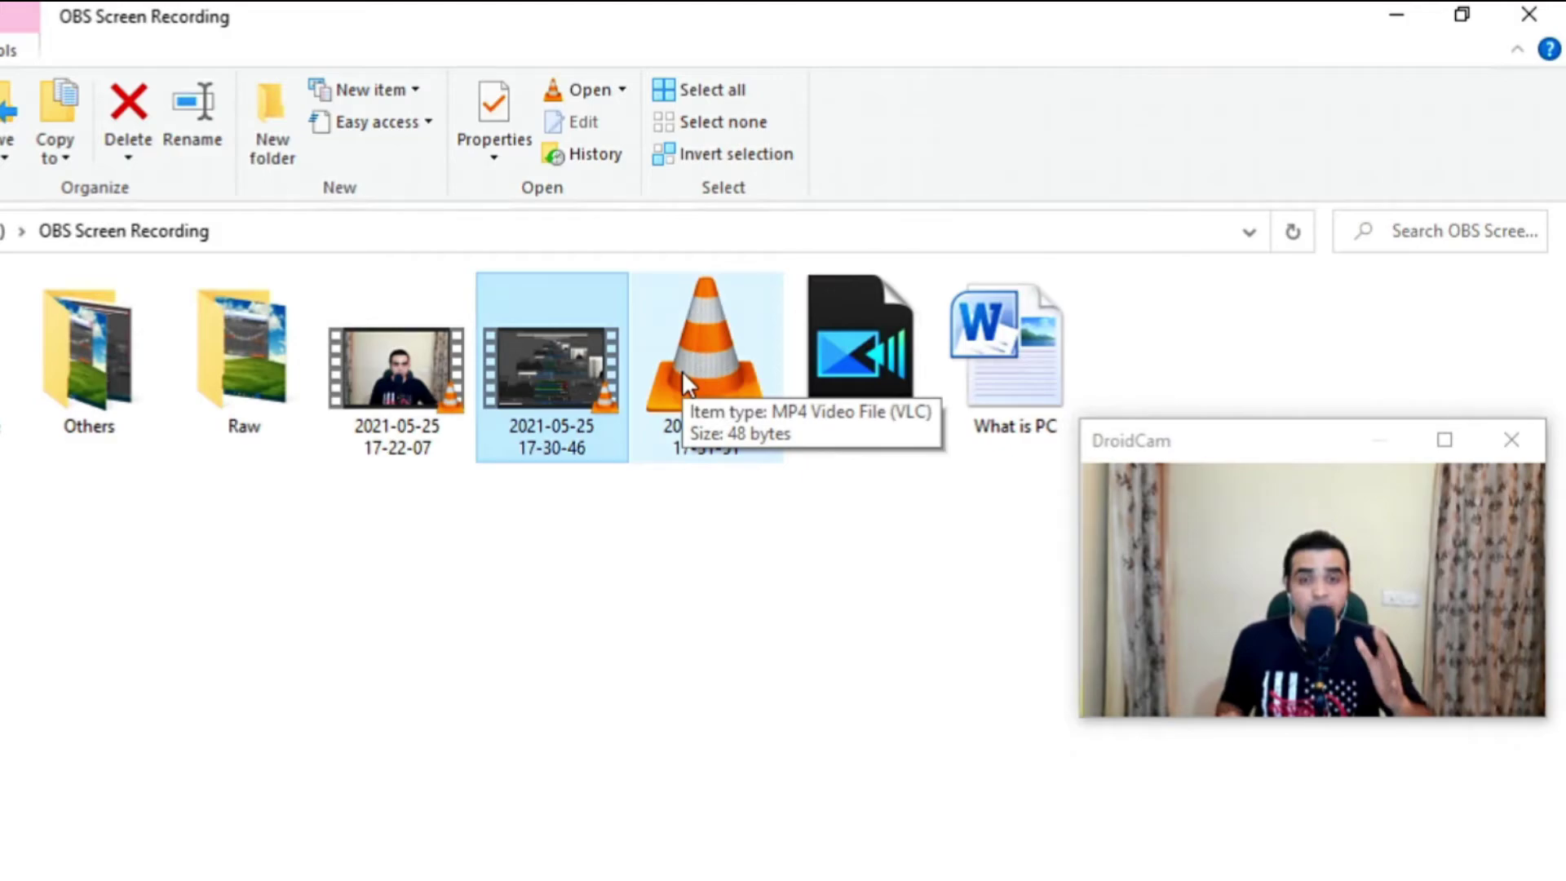
click(604, 718)
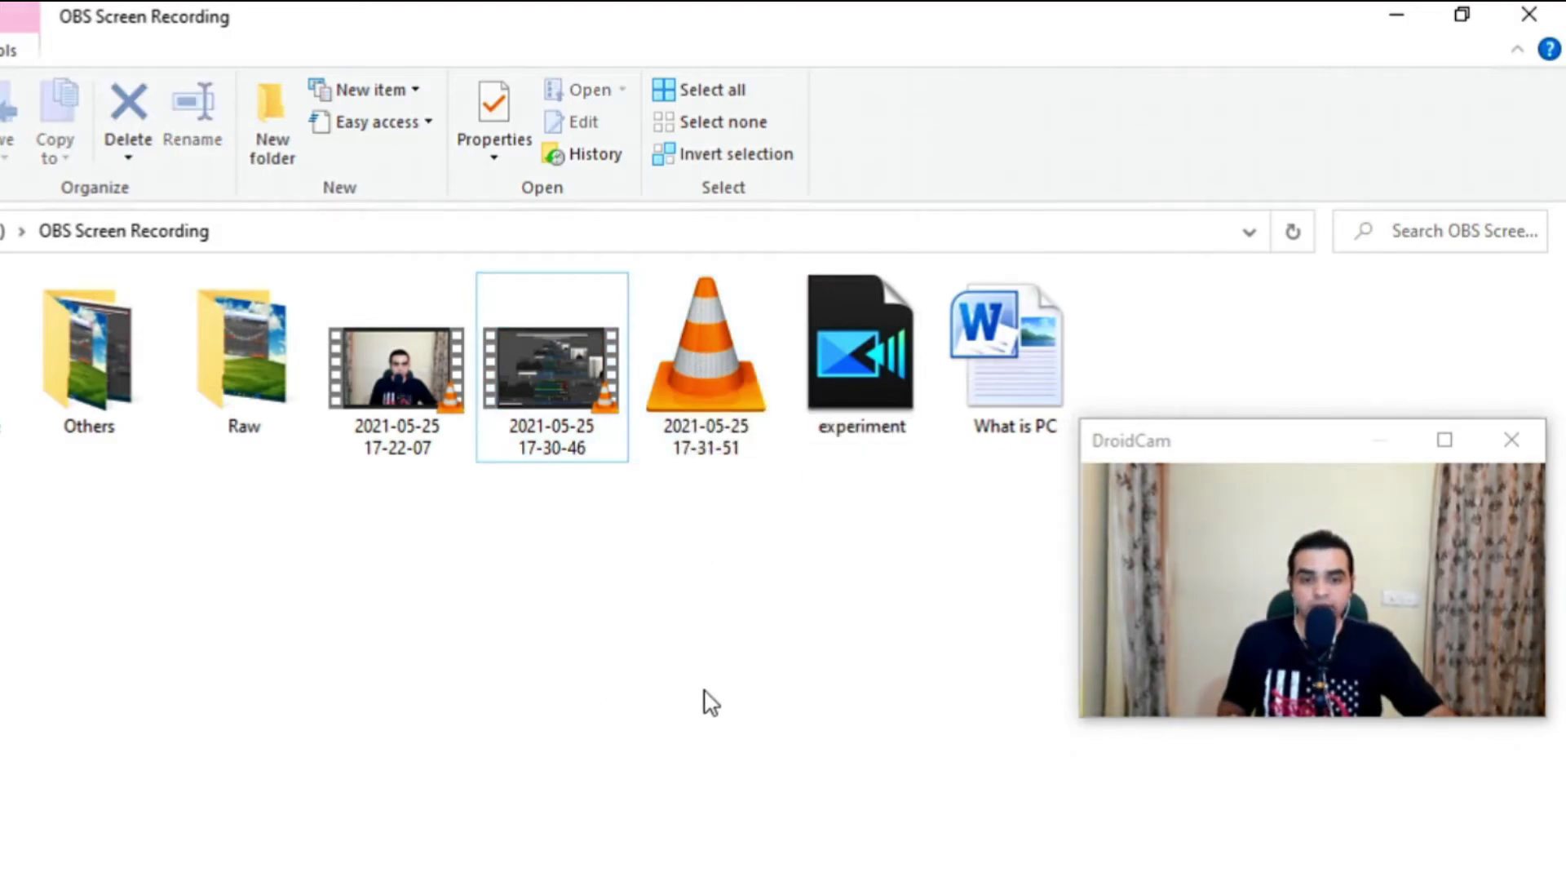
drag(1241, 457, 665, 536)
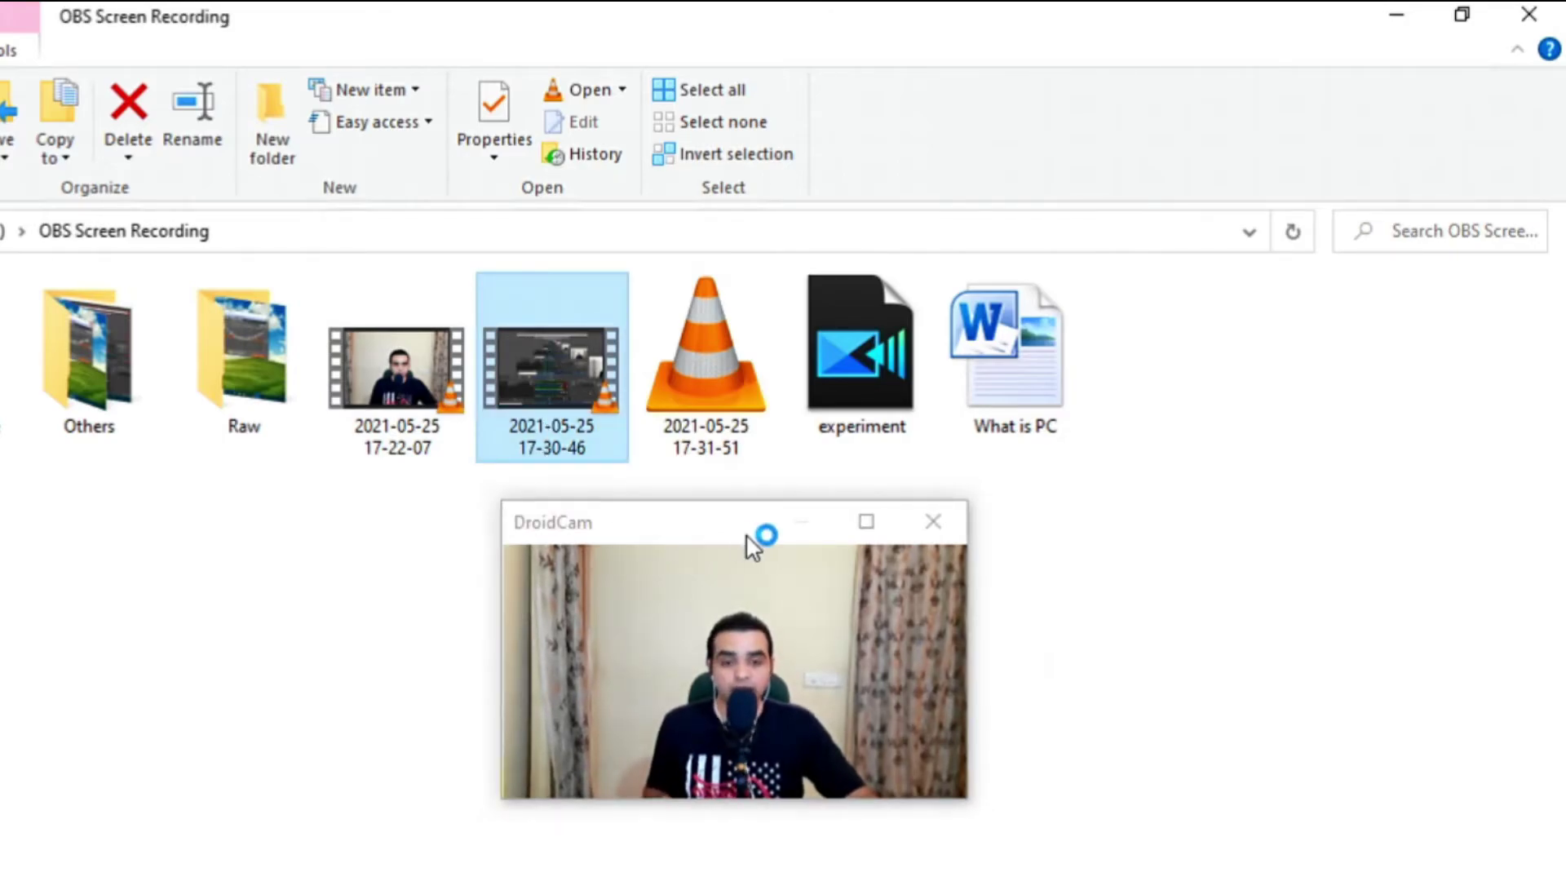
drag(737, 534, 803, 602)
double_click(553, 367)
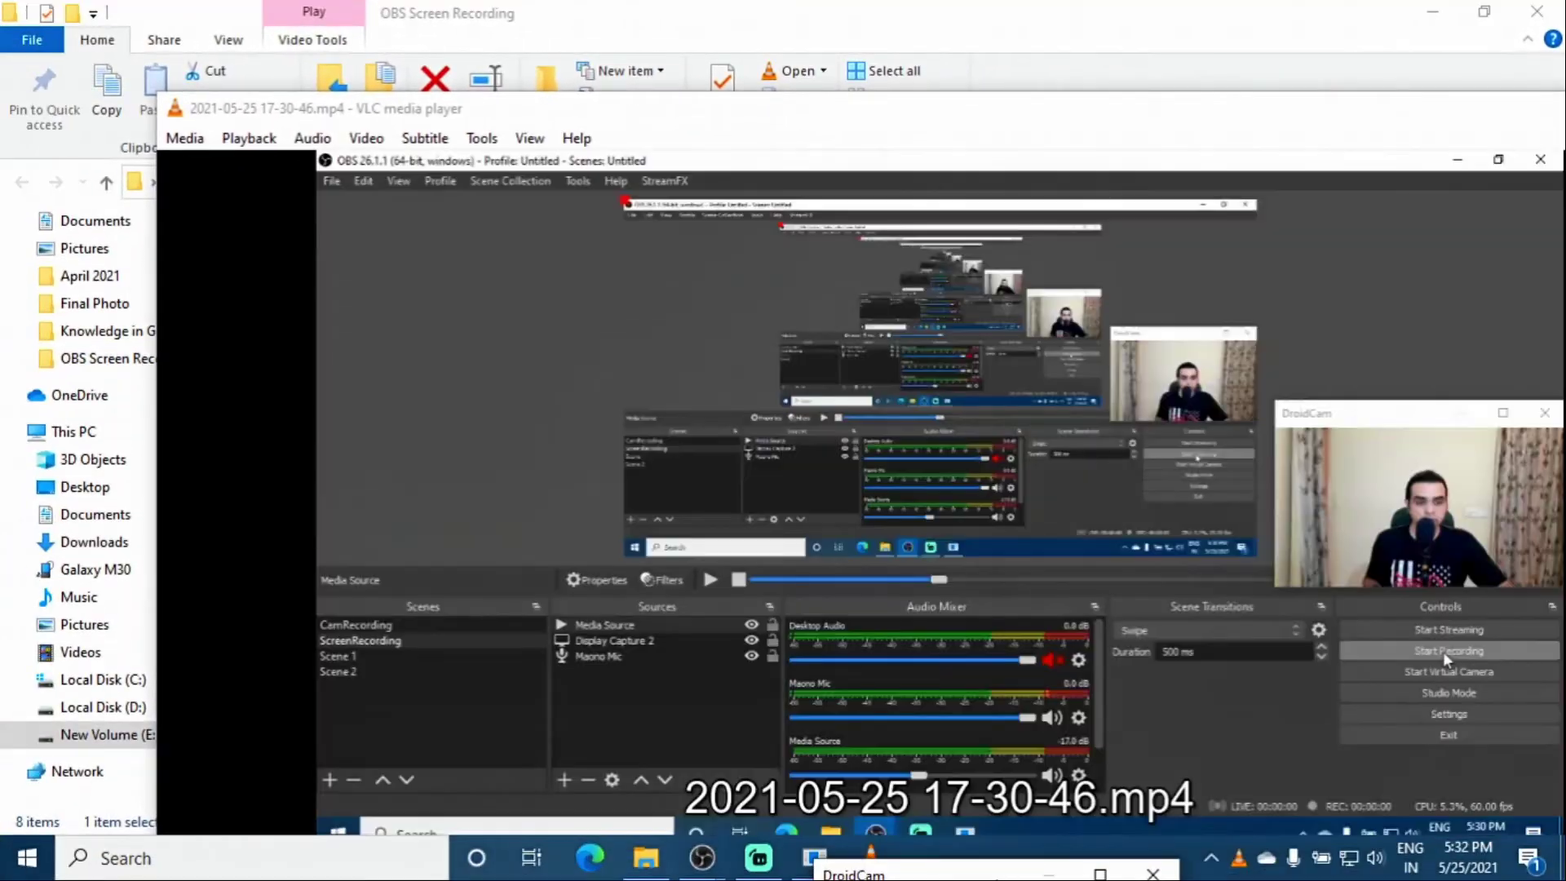
drag(388, 111, 983, 211)
drag(1093, 213, 648, 90)
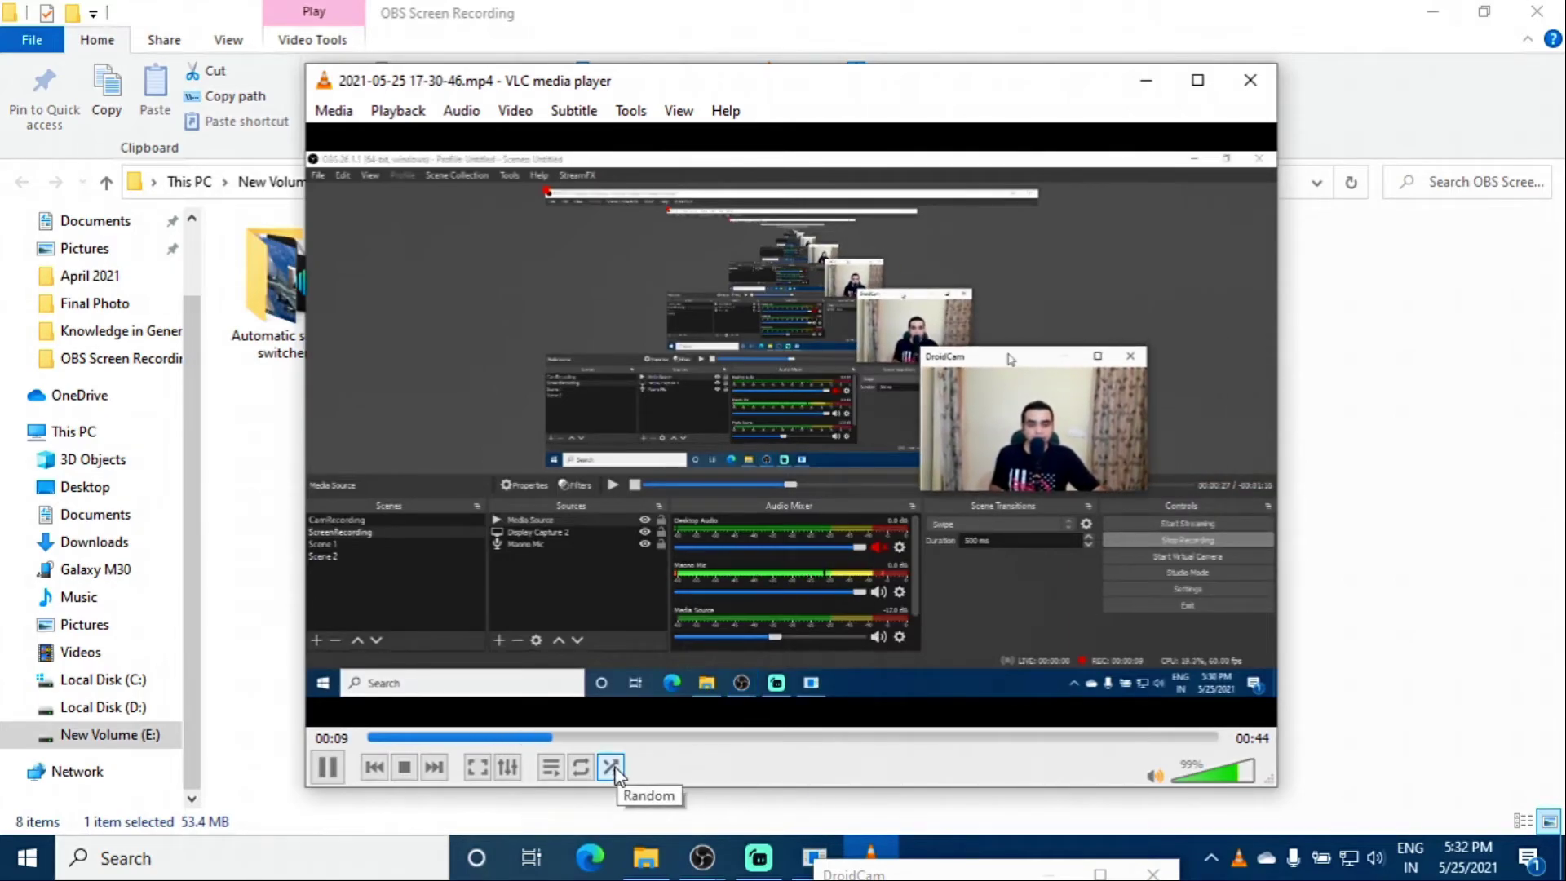
- Lower the video's playback volume to 77% and pause it
click(1225, 781)
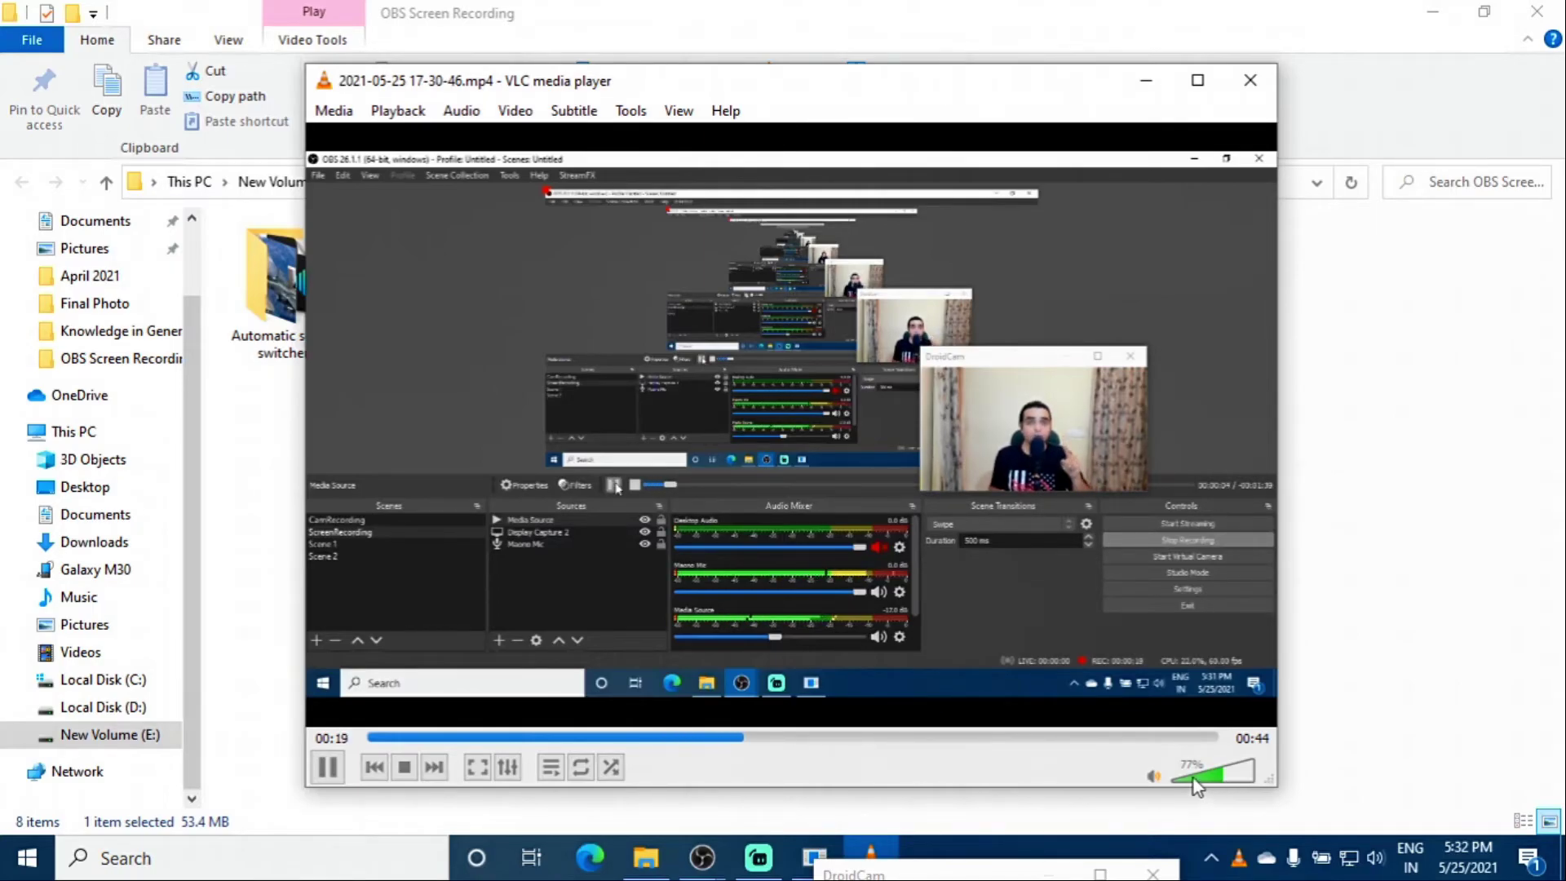
key(space)
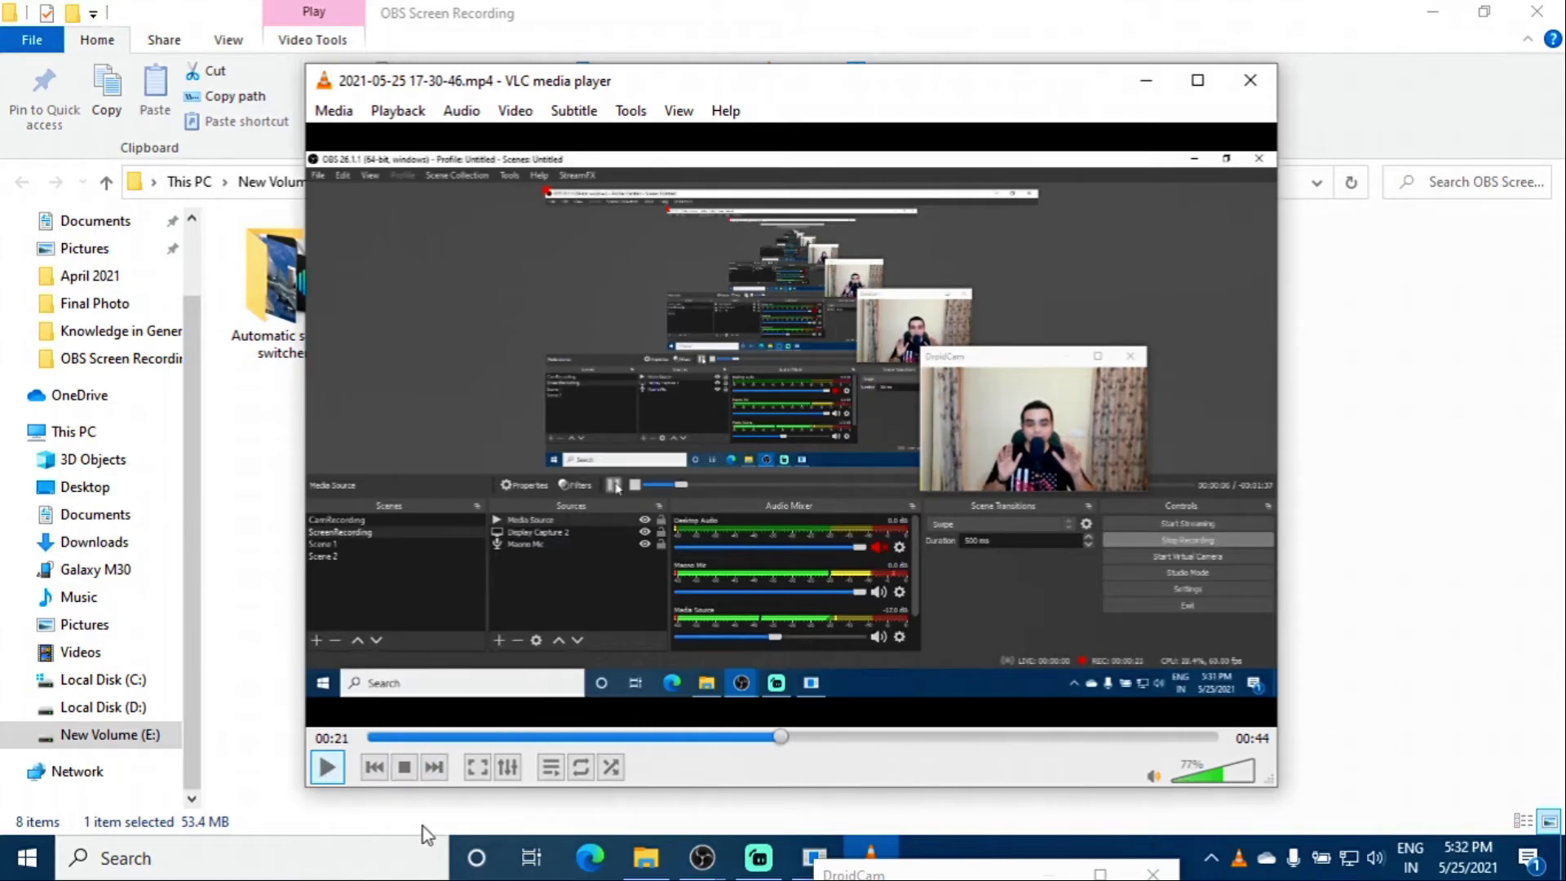
- Move the DroidCam window up over the upper part of the VLC video, clear of the Audio options, and bring up the audio track options
drag(983, 874, 324, 237)
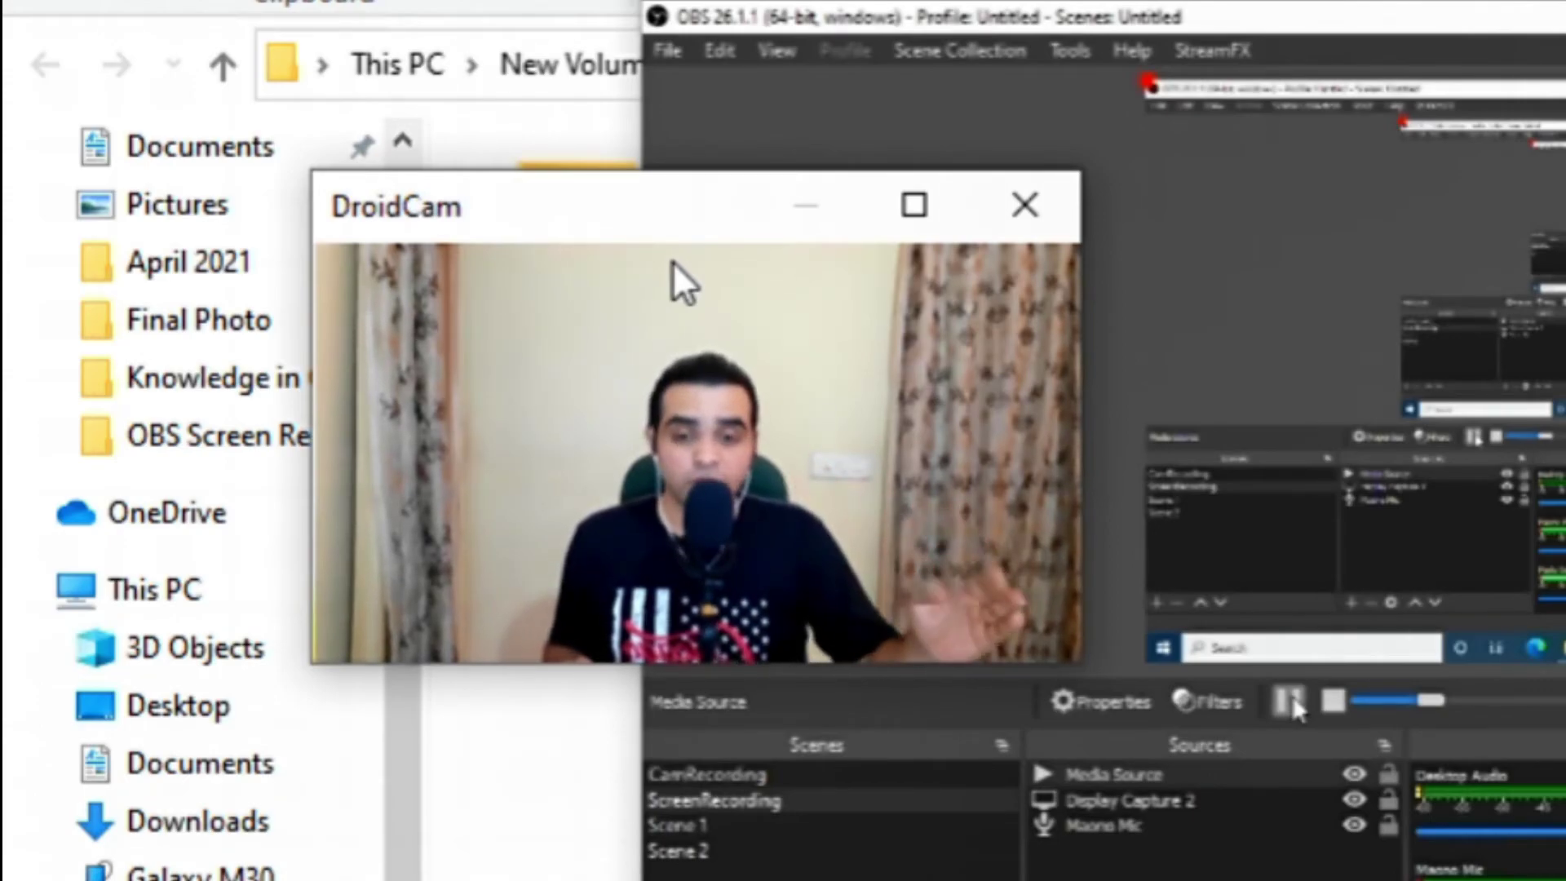
drag(742, 220, 1039, 135)
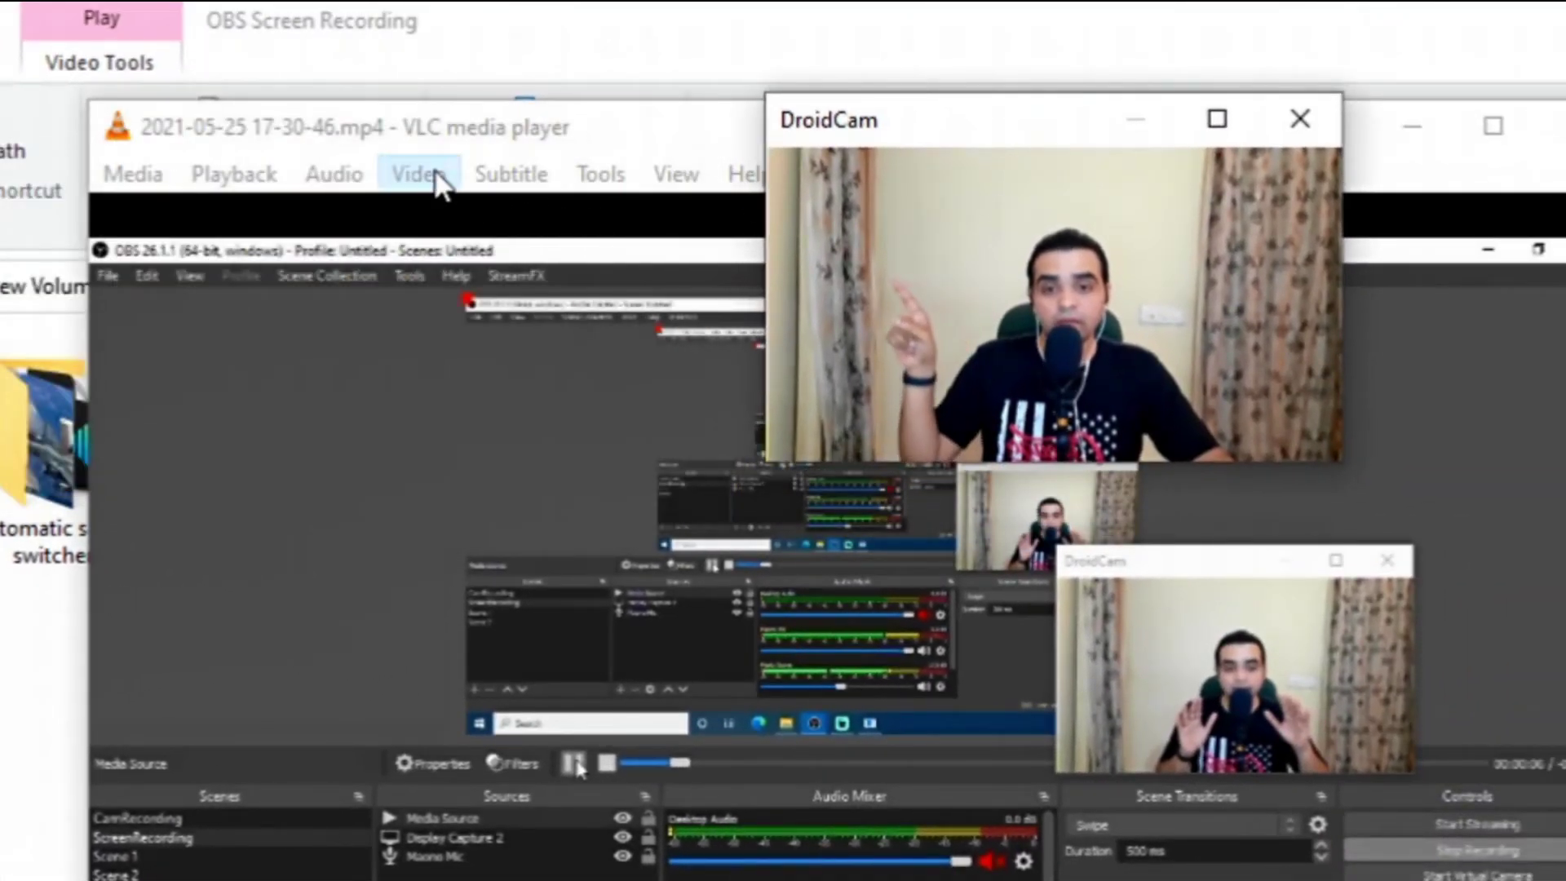
click(426, 174)
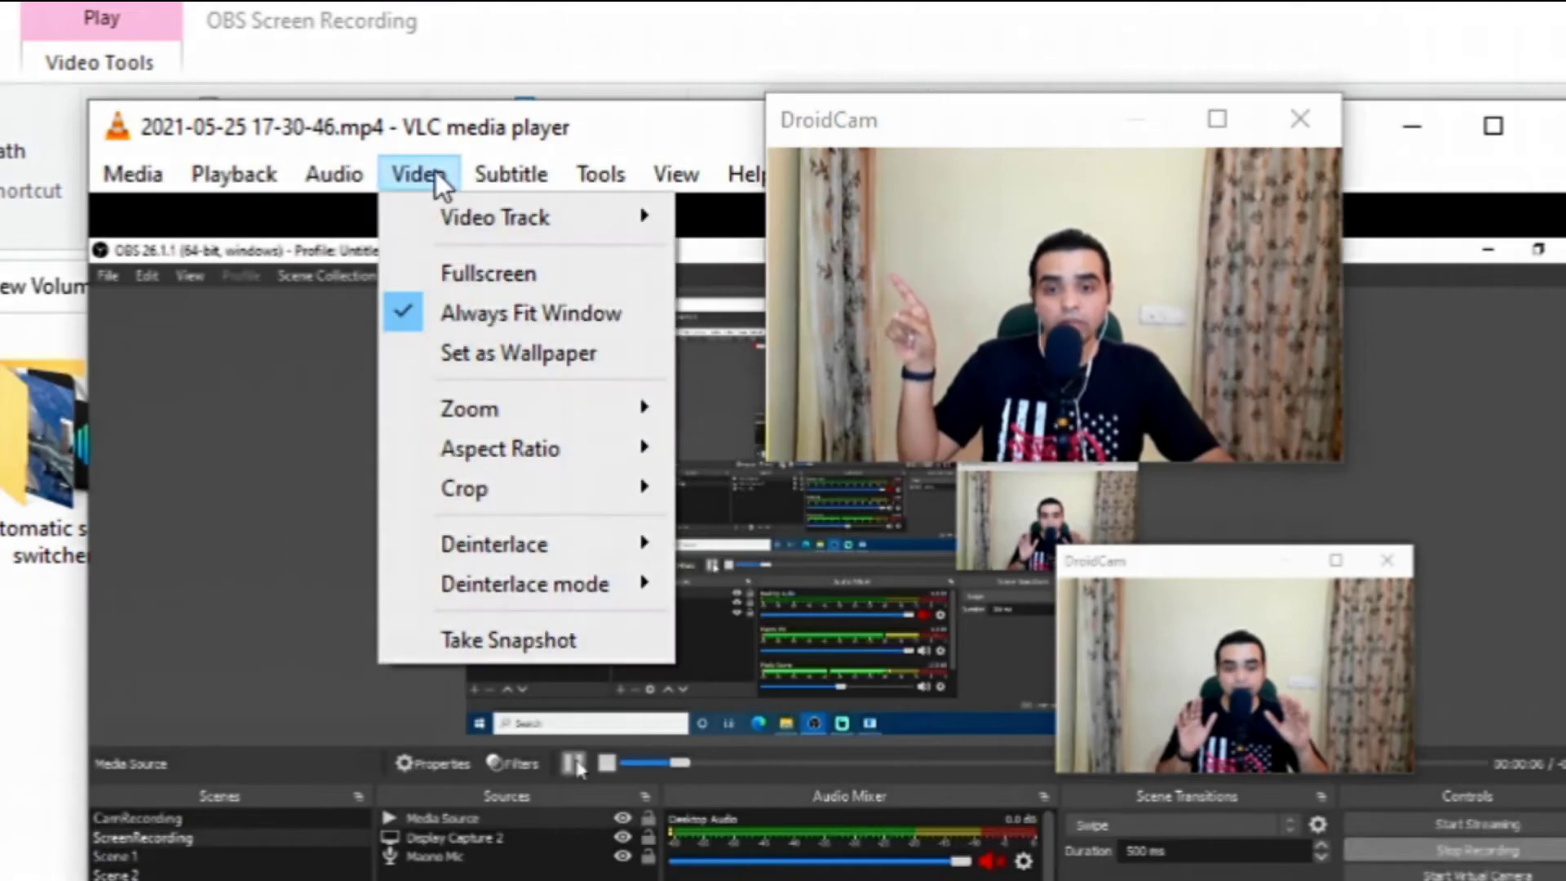
mouse_move(493, 178)
mouse_move(333, 175)
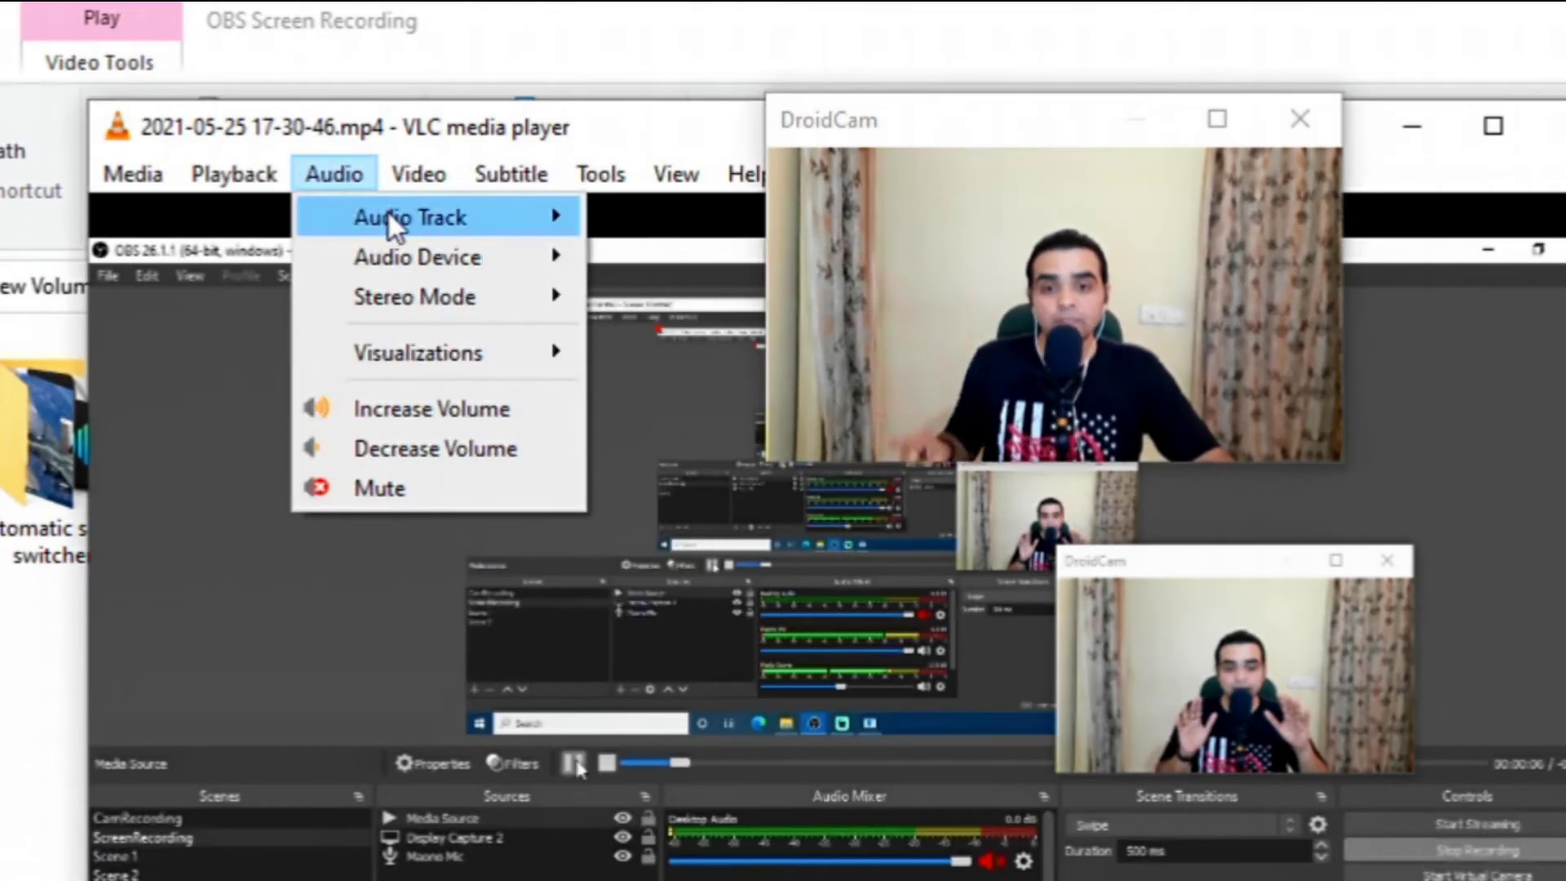
mouse_move(388, 213)
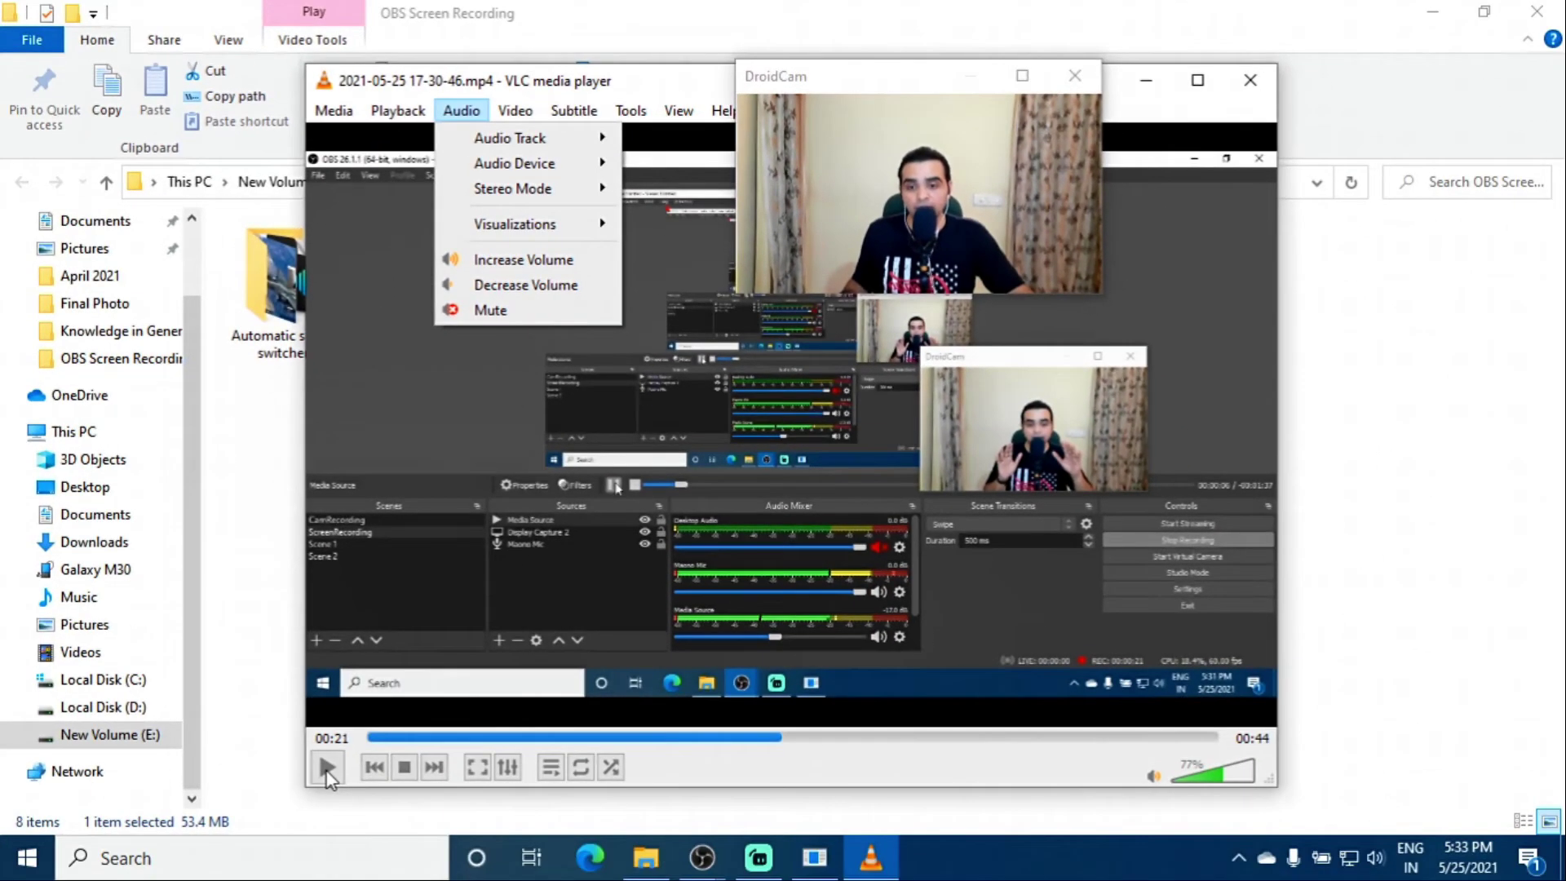
- Resume the recorded video and switch its audio to Track2 during playback
click(327, 771)
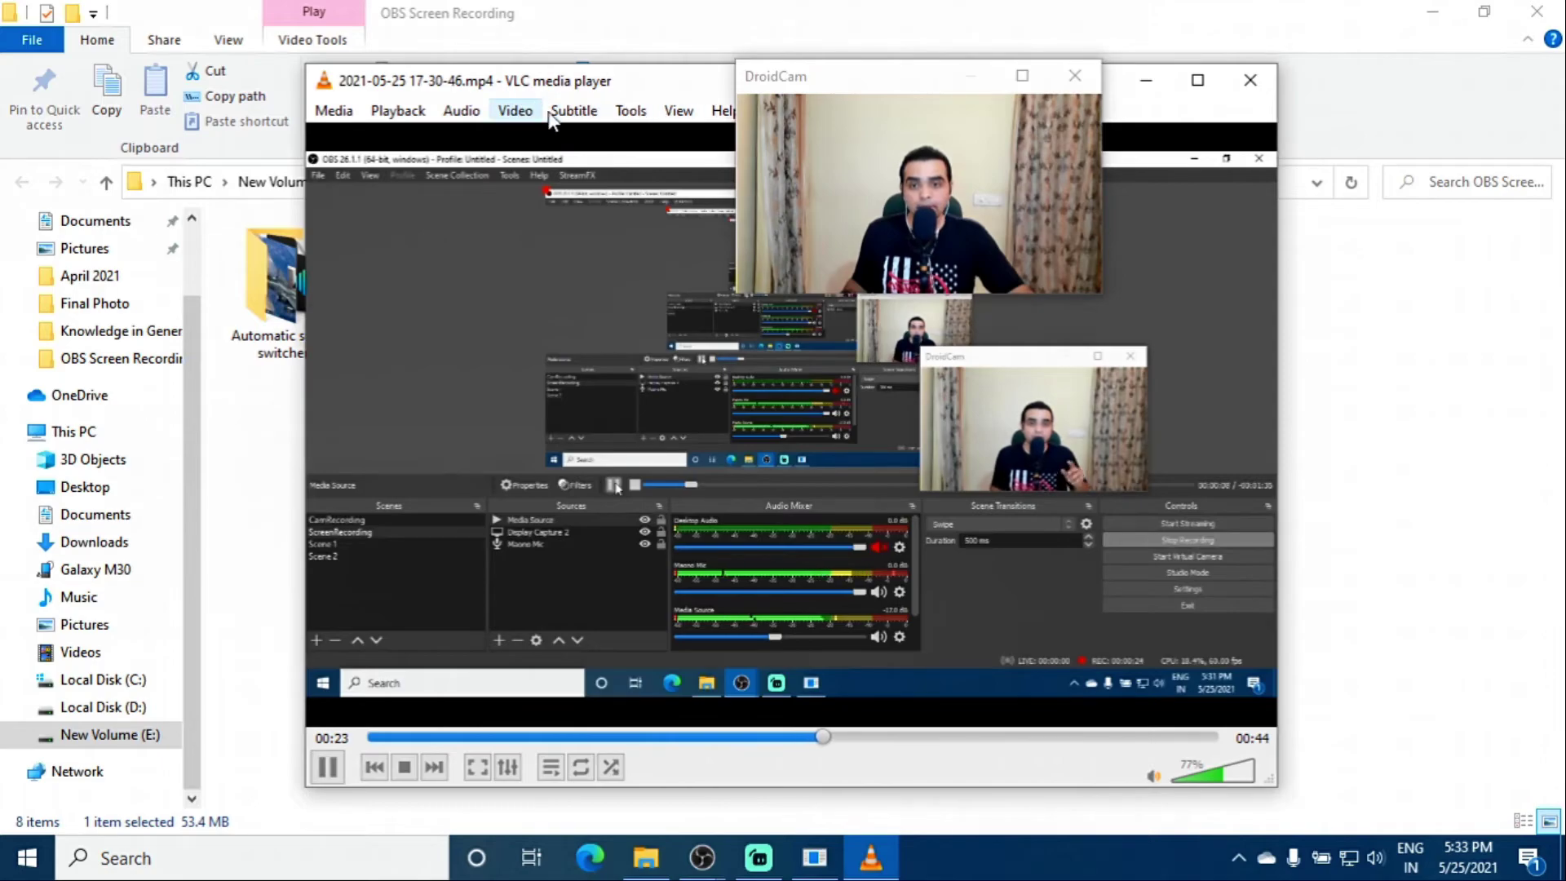
click(466, 110)
mouse_move(485, 143)
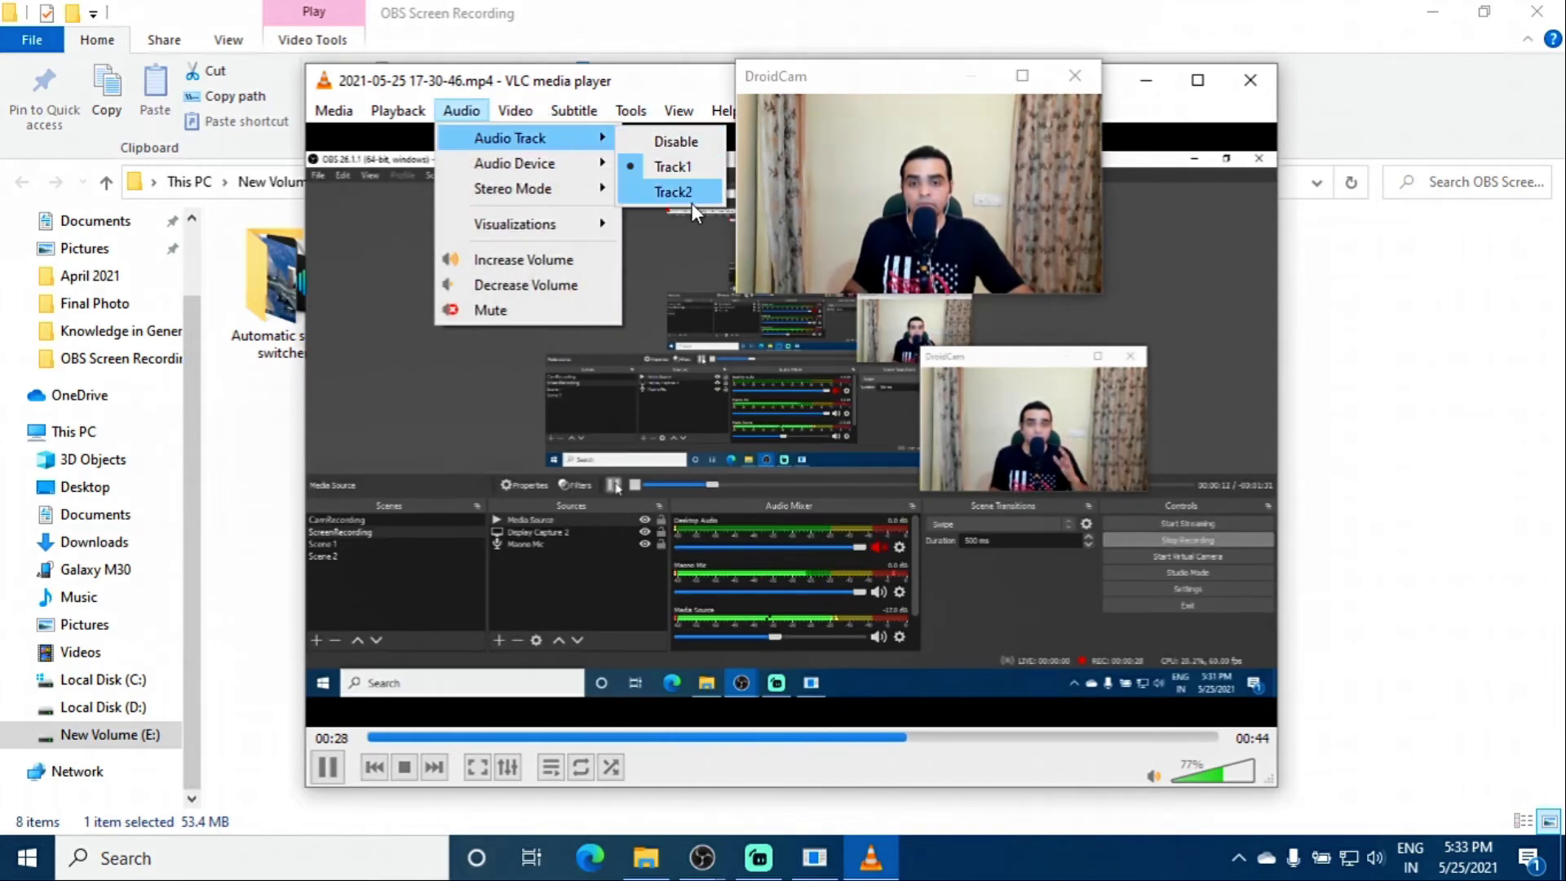
click(673, 193)
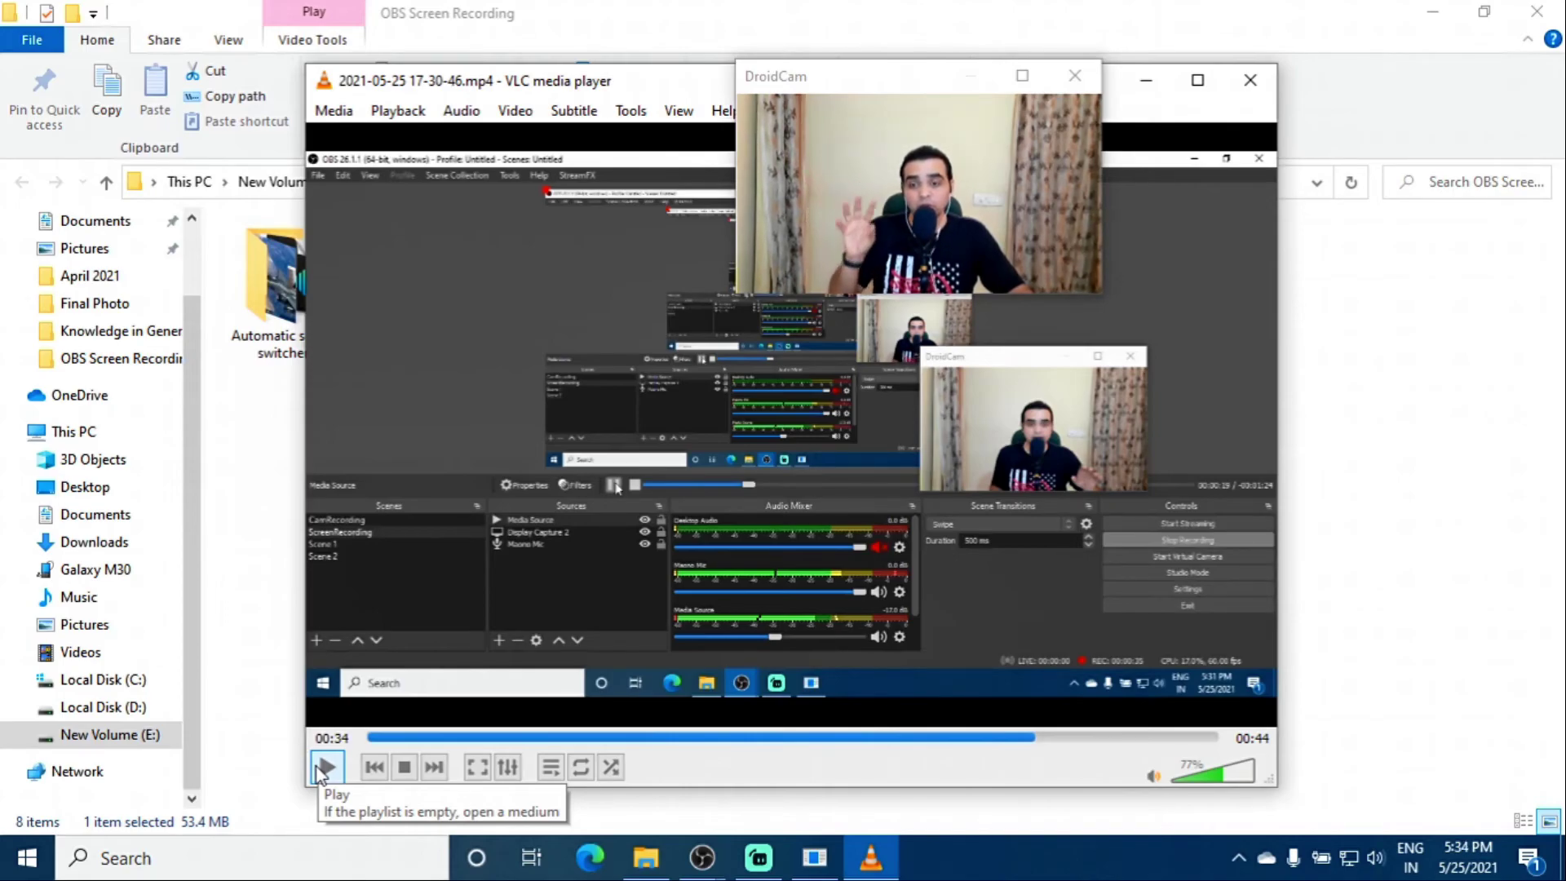
- Continue playing the paused video and switch its audio back to Track1
click(325, 767)
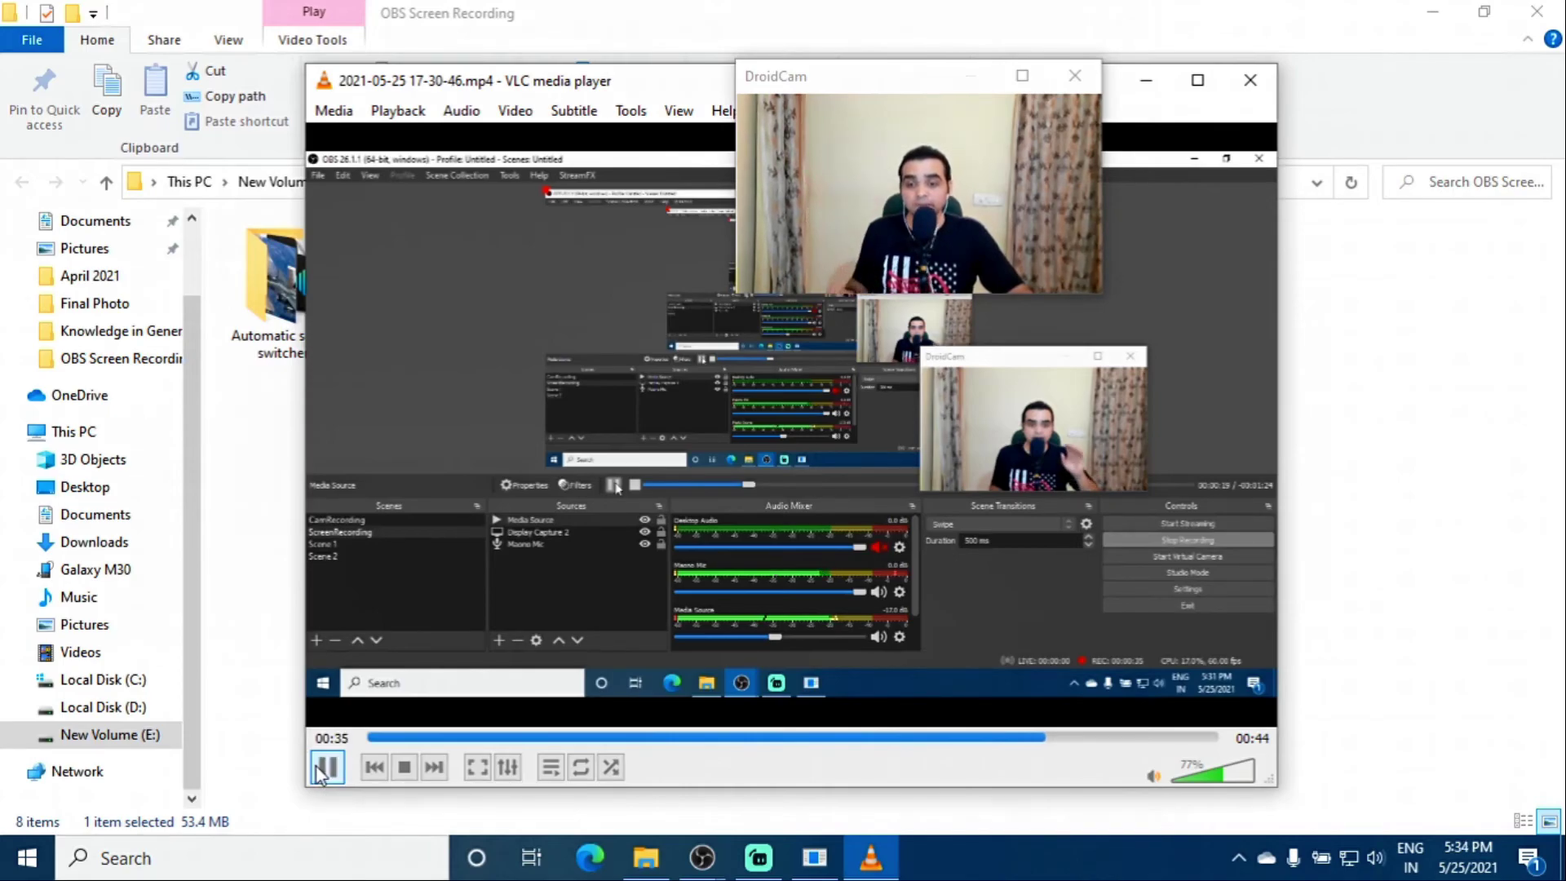
click(469, 116)
mouse_move(478, 136)
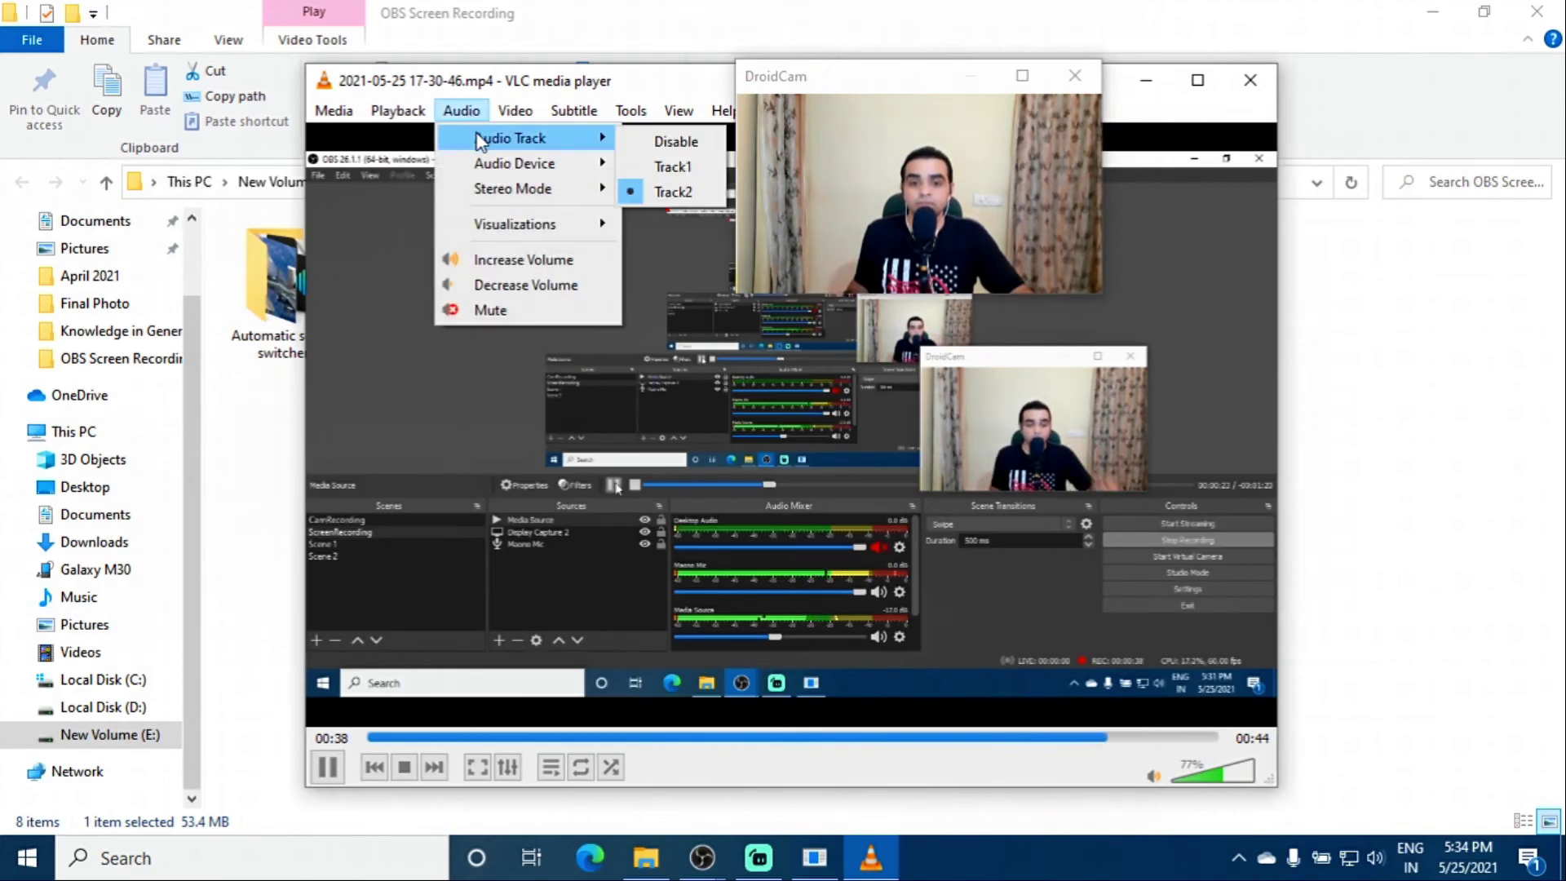
click(656, 167)
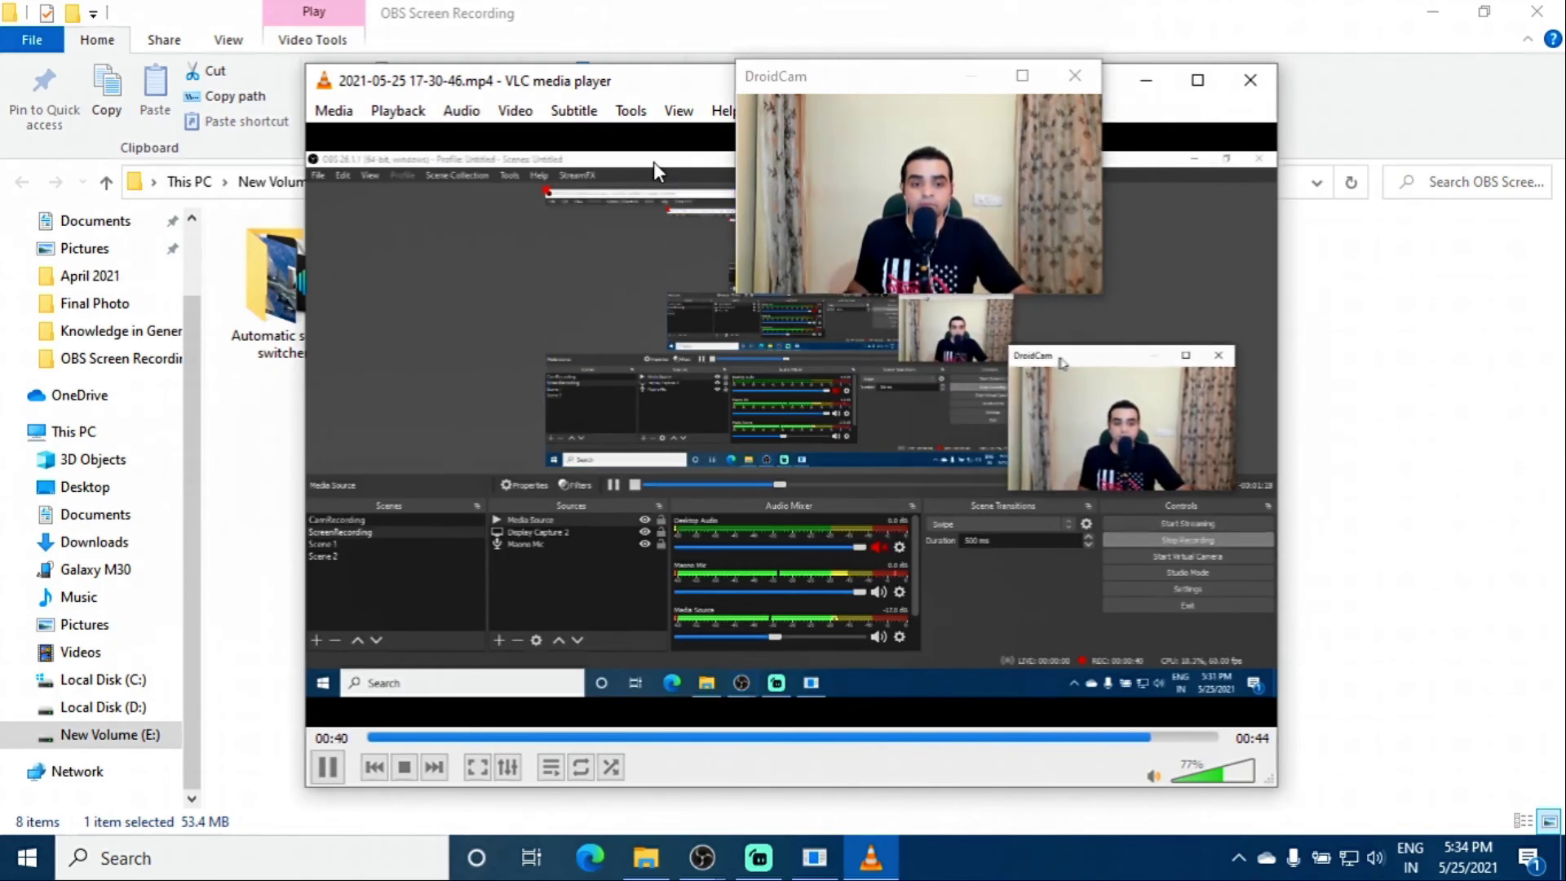